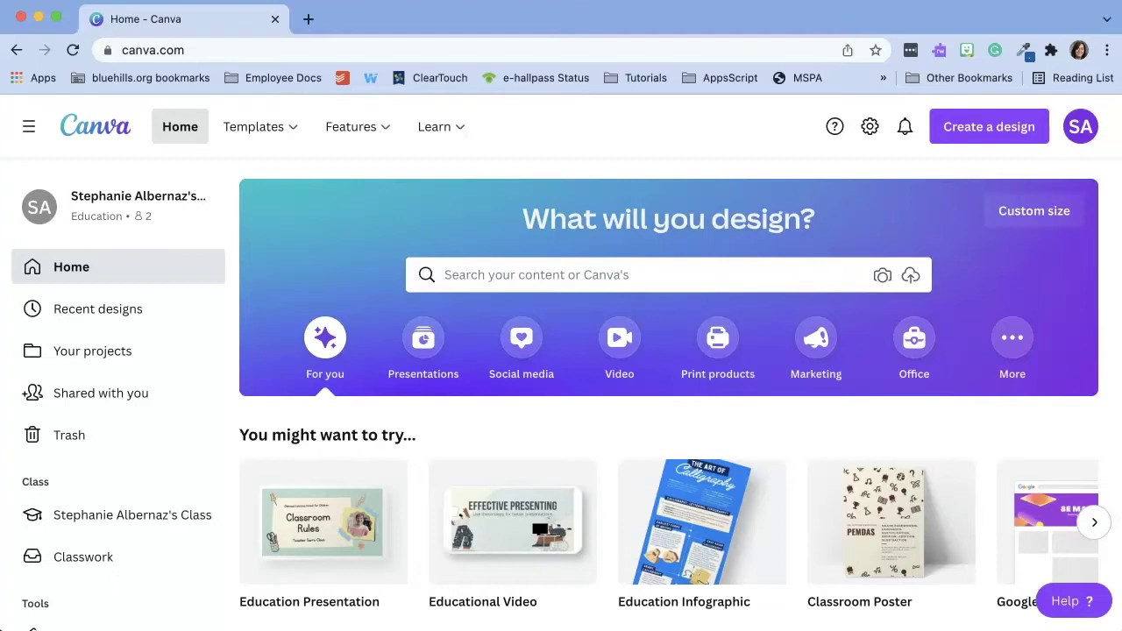
Open the Education Worksheets template gallery and browse its Format, Style, Theme and Color filters.
{"action": "mouse_move", "coordinate": [251, 131]}
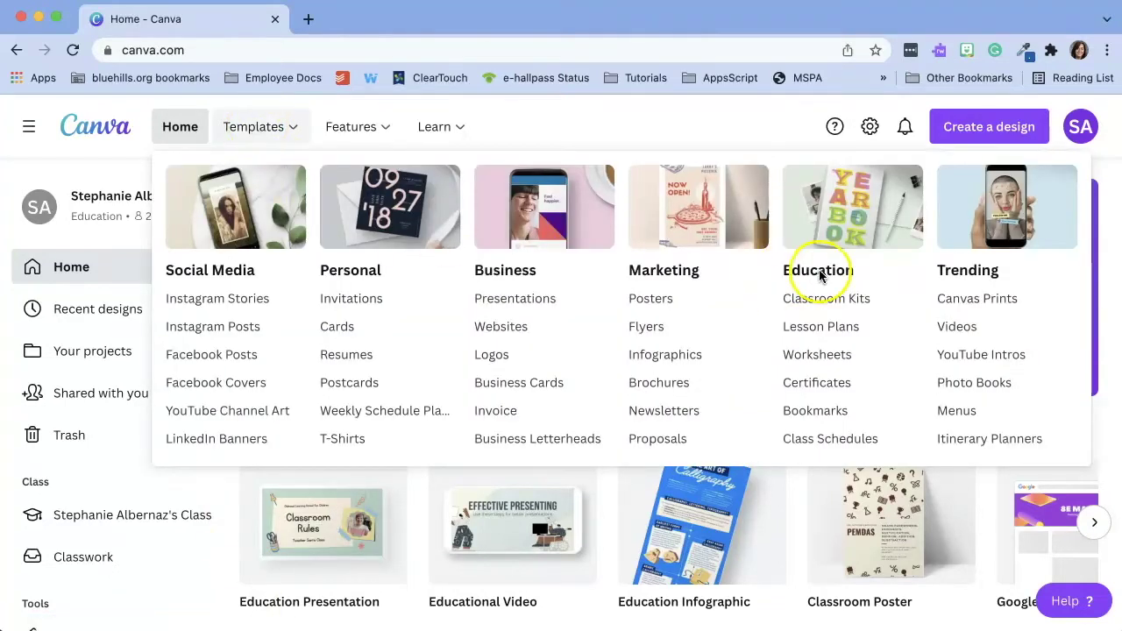
{"action": "left_click", "coordinate": [824, 357]}
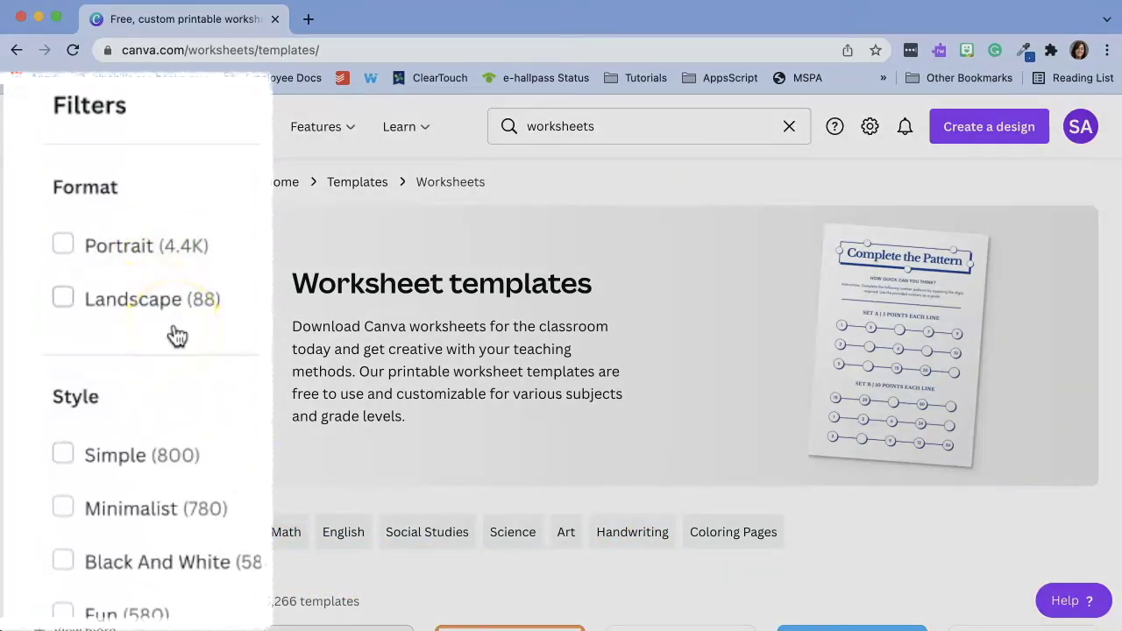
{"action": "scroll", "coordinate": [177, 335], "scroll_direction": "down", "scroll_amount": 10}
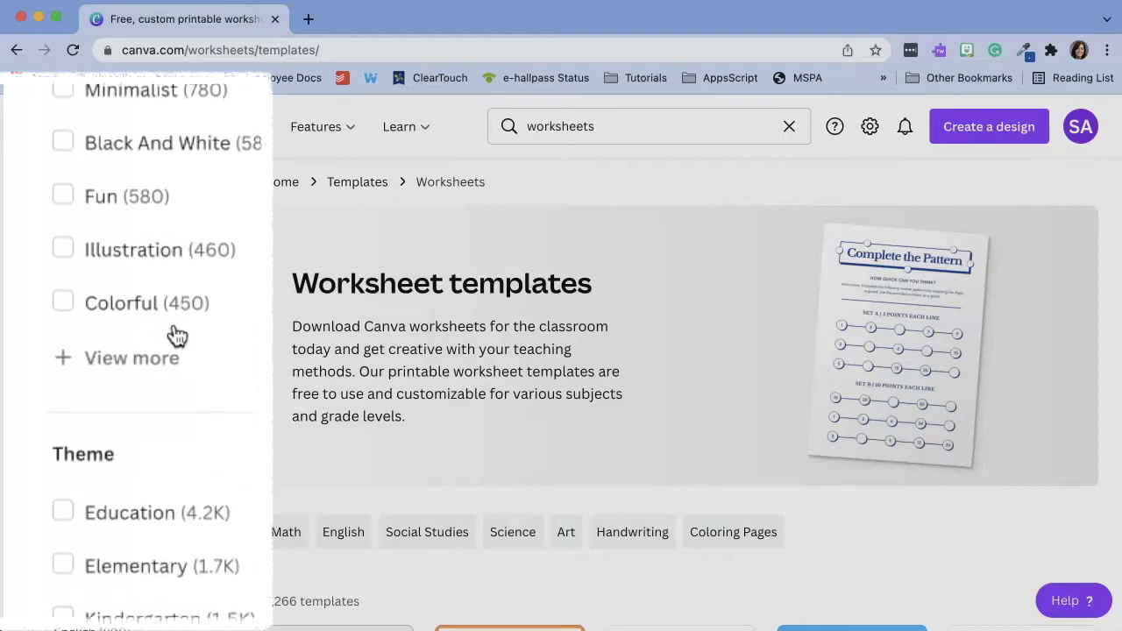
{"action": "scroll", "coordinate": [177, 335], "scroll_direction": "down", "scroll_amount": 6}
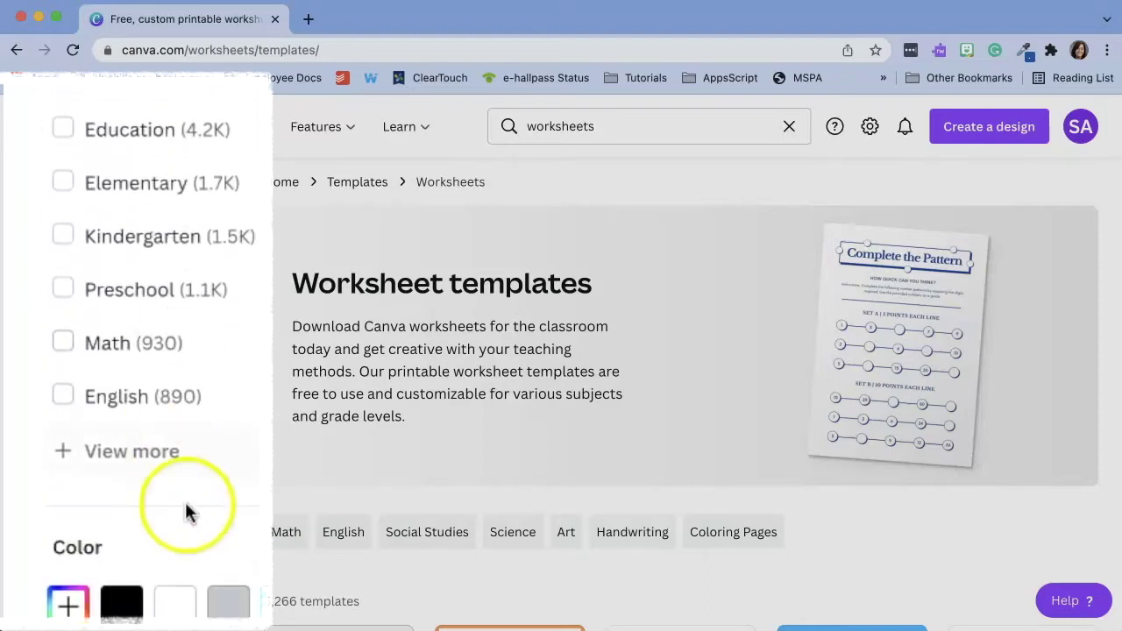
{"action": "left_click", "coordinate": [156, 470]}
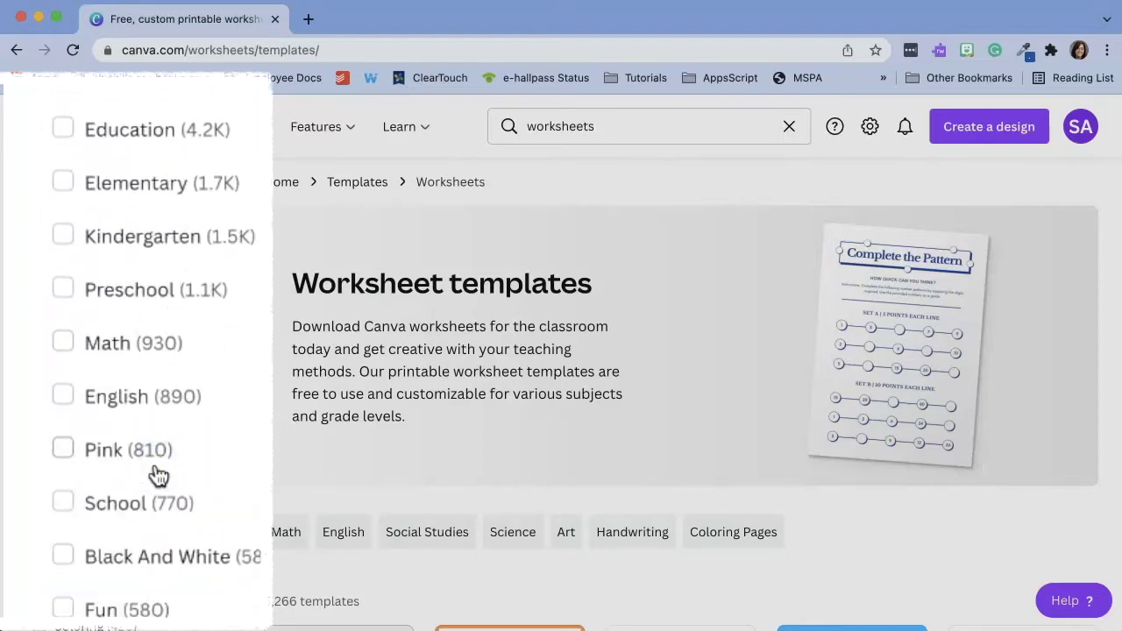
{"action": "left_click", "coordinate": [437, 200]}
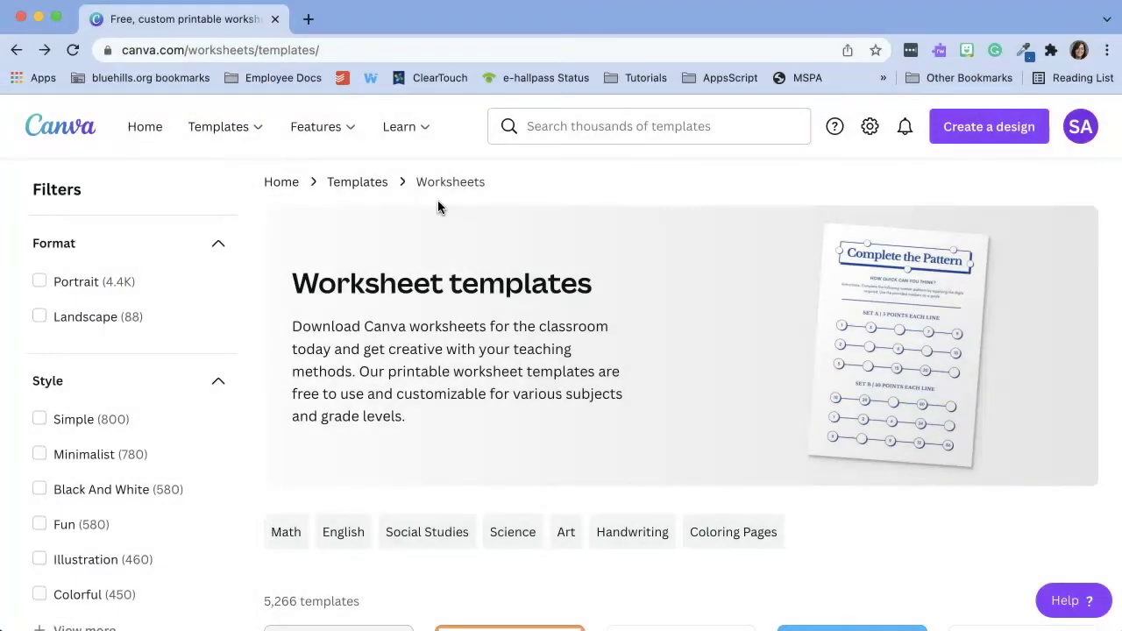
{"action": "left_click", "coordinate": [570, 131]}
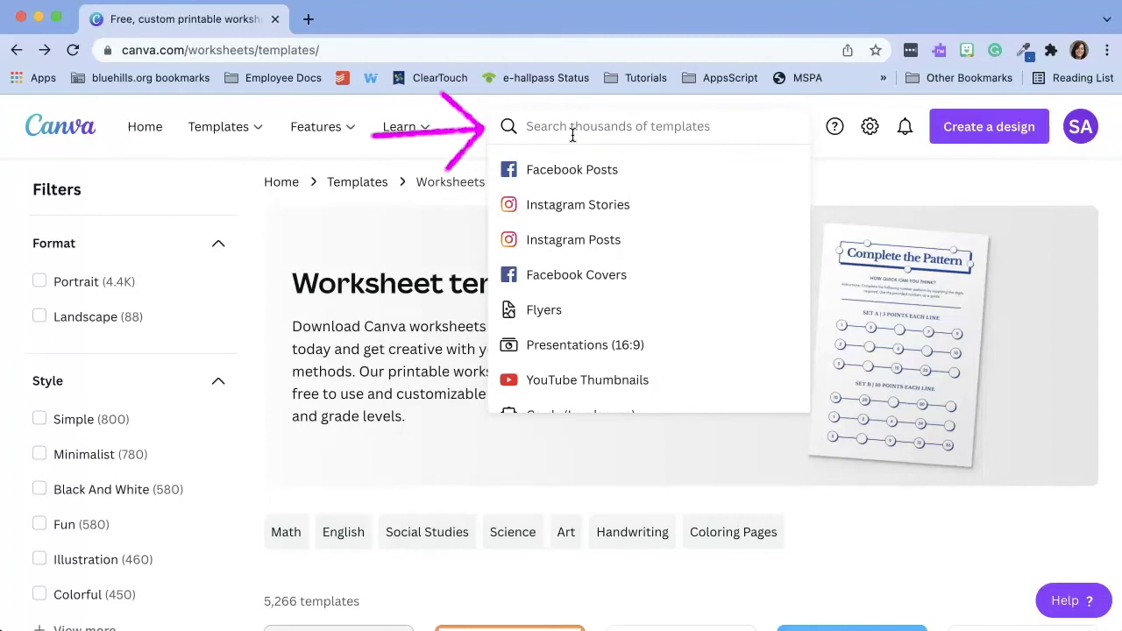
Search 'skin worksheet', open the Parts of the Skin template, and scroll through all three pages.
{"action": "type", "text": "skin worksheet"}
{"action": "key", "text": "Return"}
{"action": "left_click", "coordinate": [319, 376]}
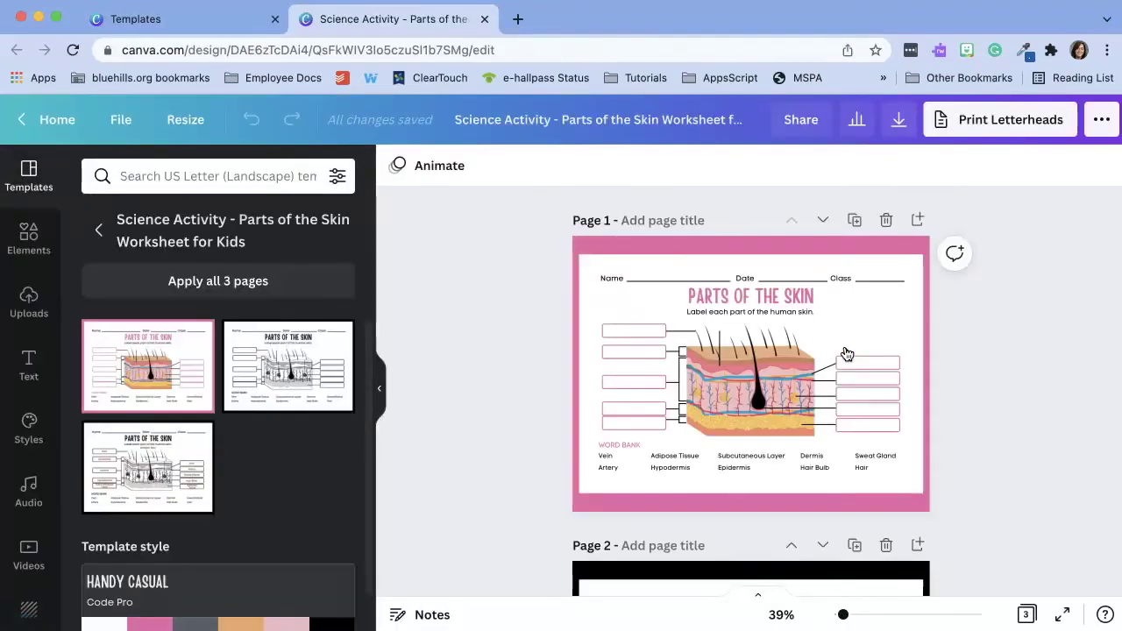
{"action": "scroll", "coordinate": [846, 353], "scroll_direction": "down", "scroll_amount": 3}
{"action": "scroll", "coordinate": [847, 353], "scroll_direction": "down", "scroll_amount": 10}
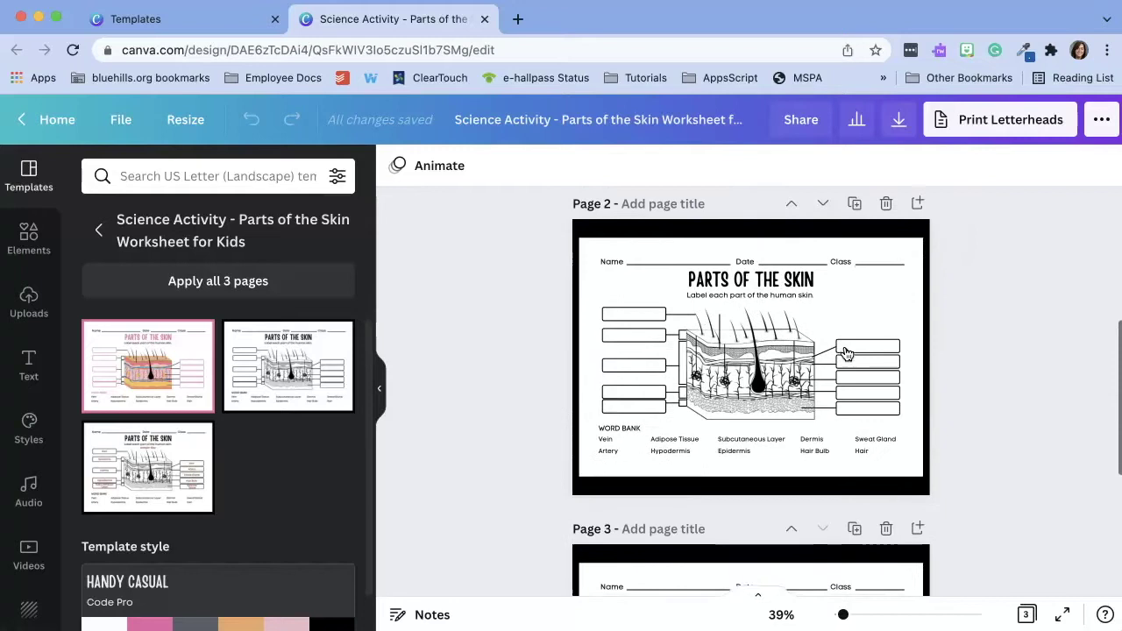
{"action": "scroll", "coordinate": [847, 353], "scroll_direction": "up", "scroll_amount": 15}
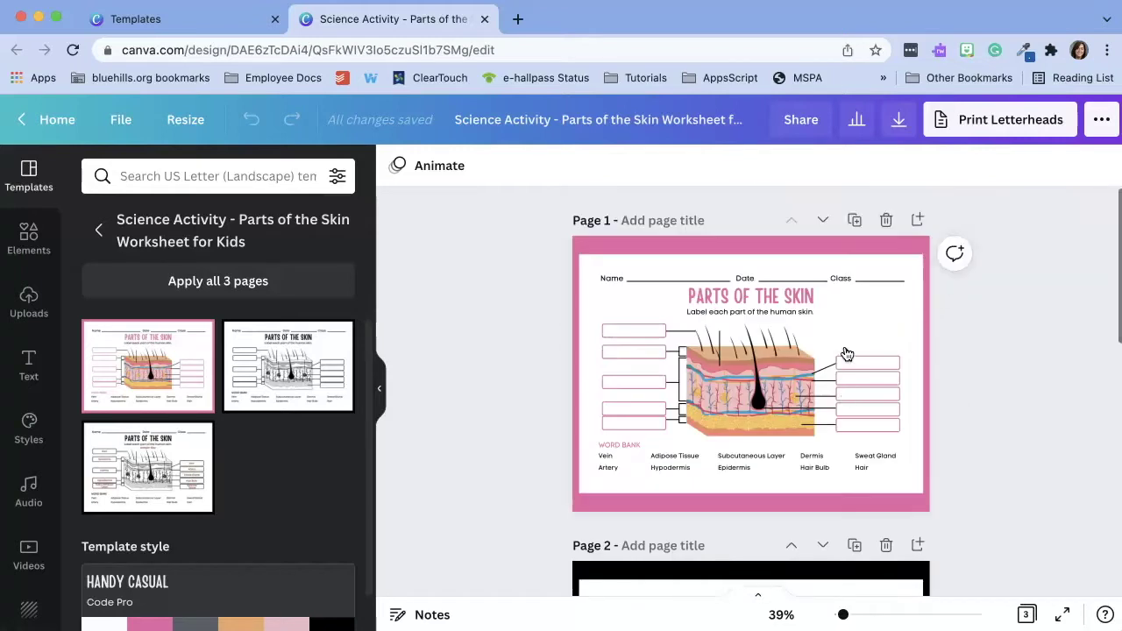
{"action": "scroll", "coordinate": [847, 353], "scroll_direction": "down", "scroll_amount": 7}
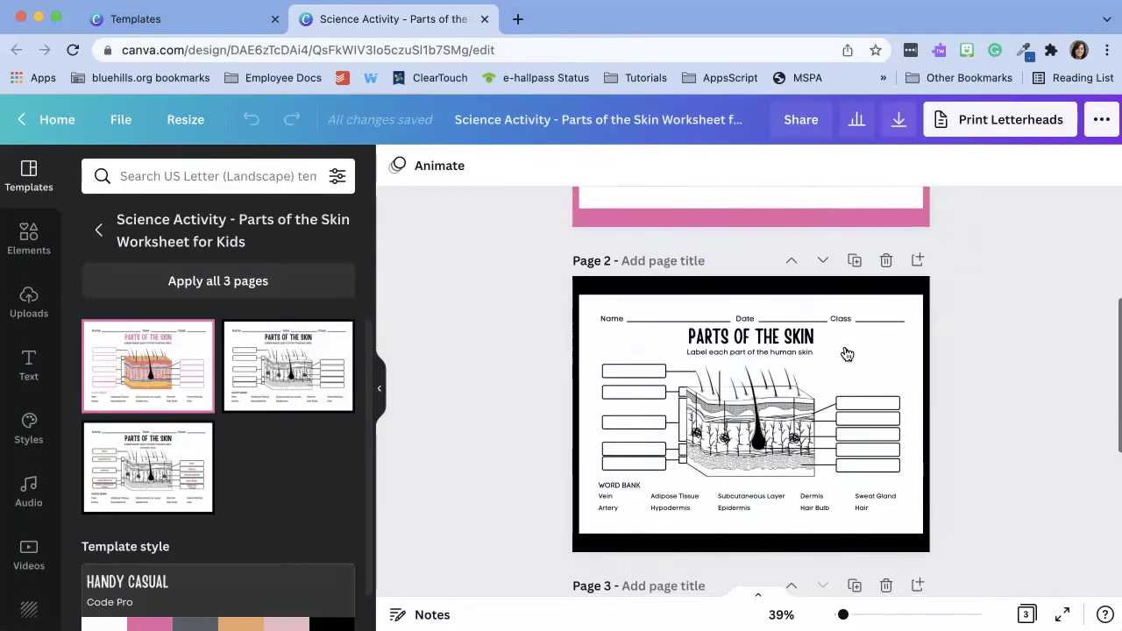
{"action": "scroll", "coordinate": [847, 353], "scroll_direction": "down", "scroll_amount": 6}
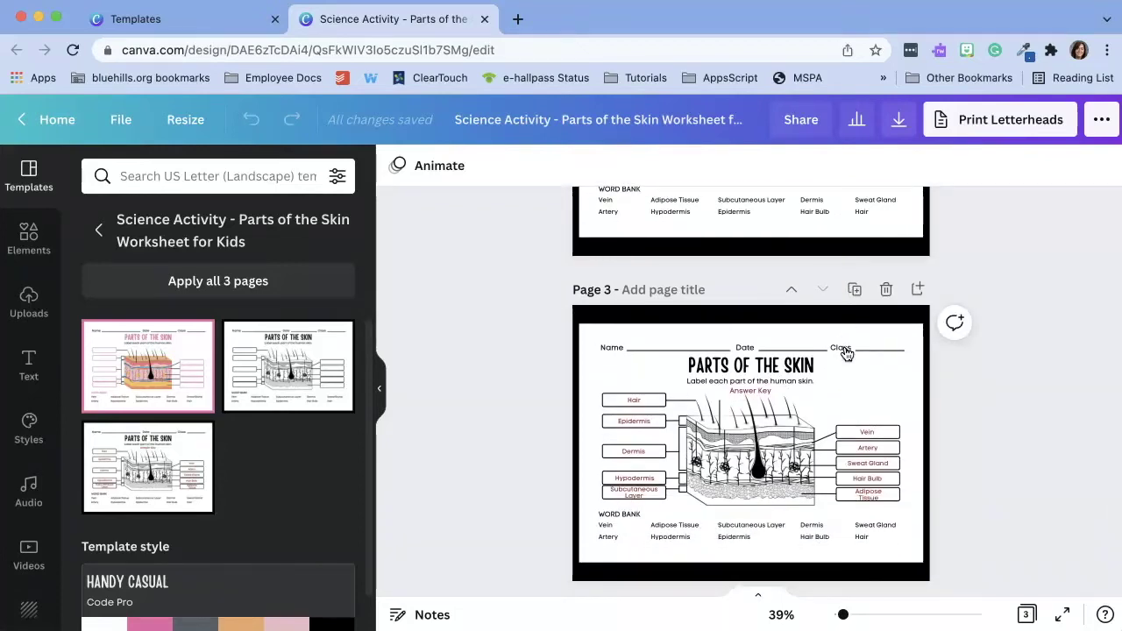
{"action": "scroll", "coordinate": [846, 353], "scroll_direction": "up", "scroll_amount": 13}
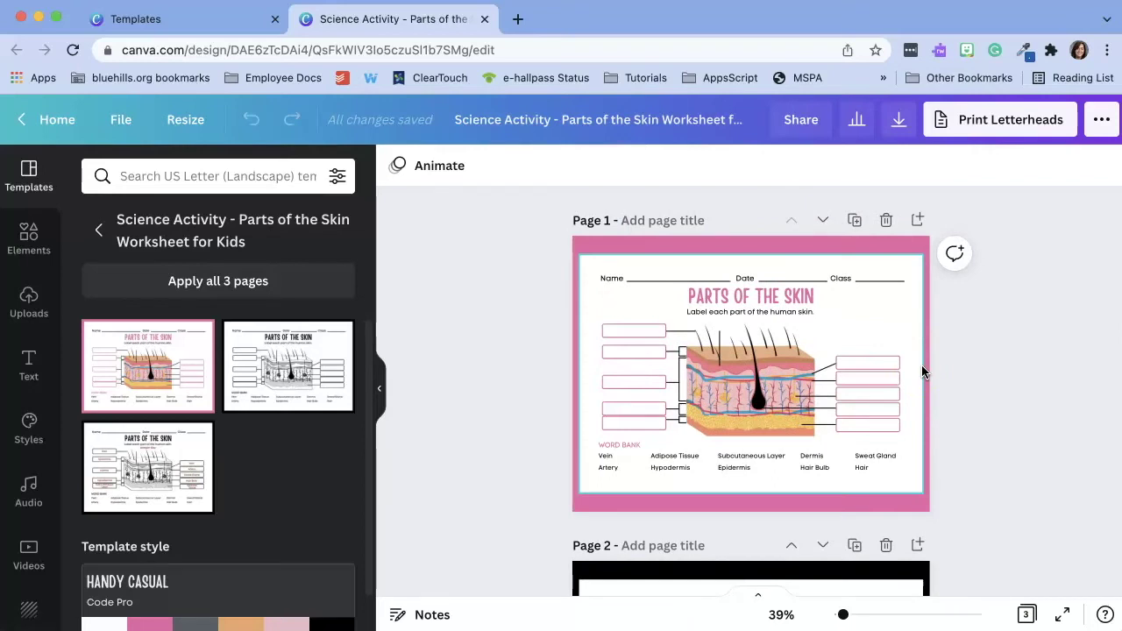
{"action": "left_click", "coordinate": [788, 252]}
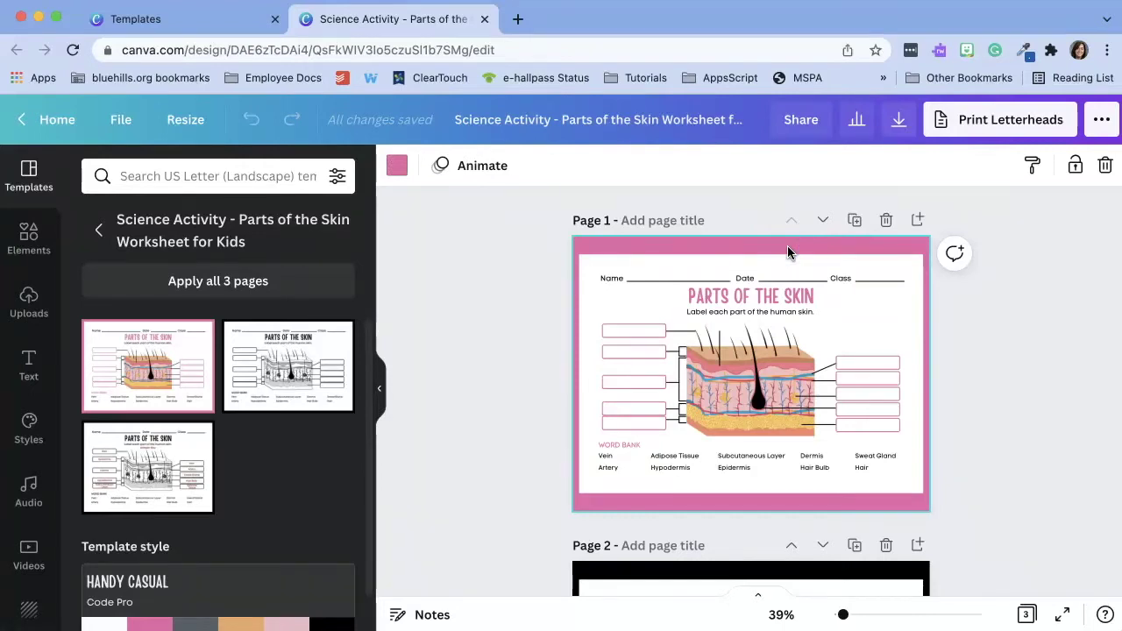
{"action": "left_click", "coordinate": [396, 165]}
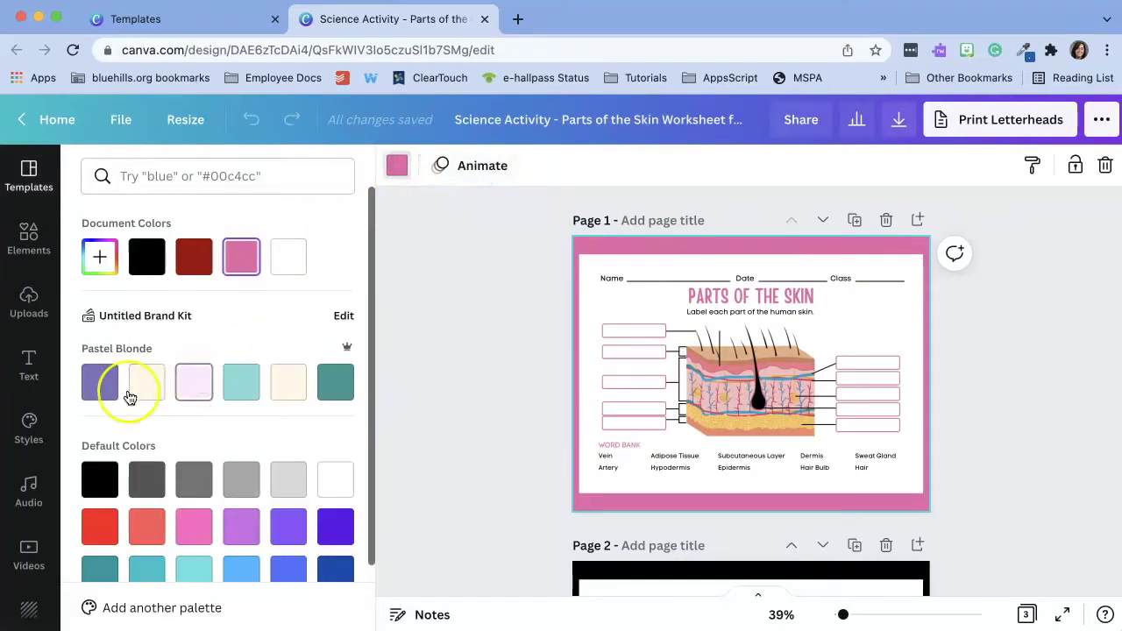
{"action": "left_click", "coordinate": [99, 381]}
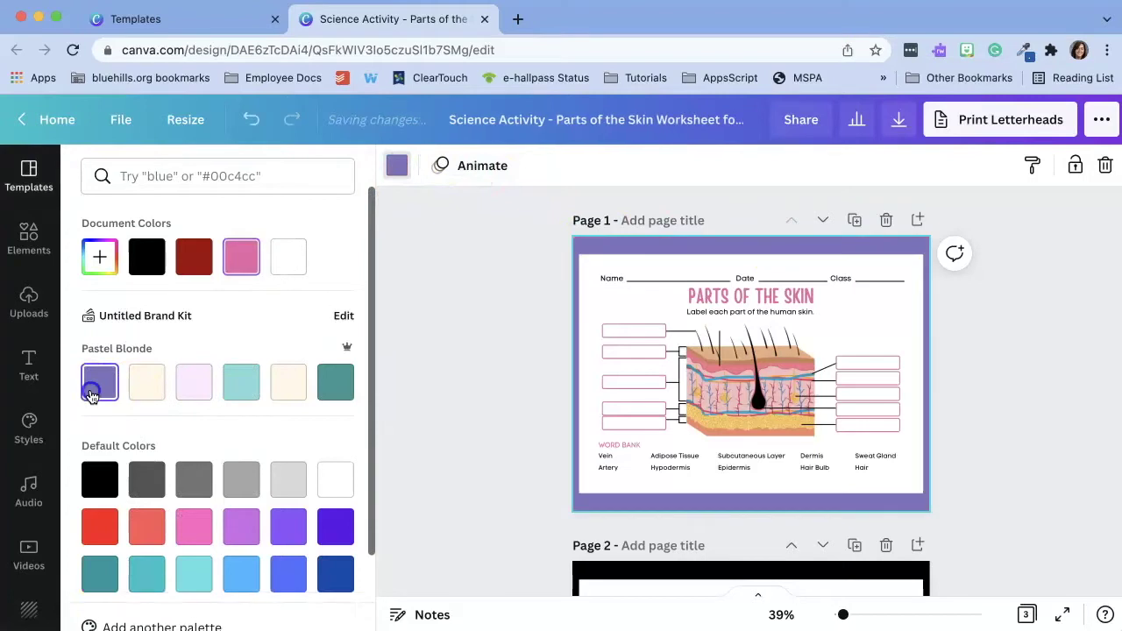
{"action": "left_click", "coordinate": [252, 120]}
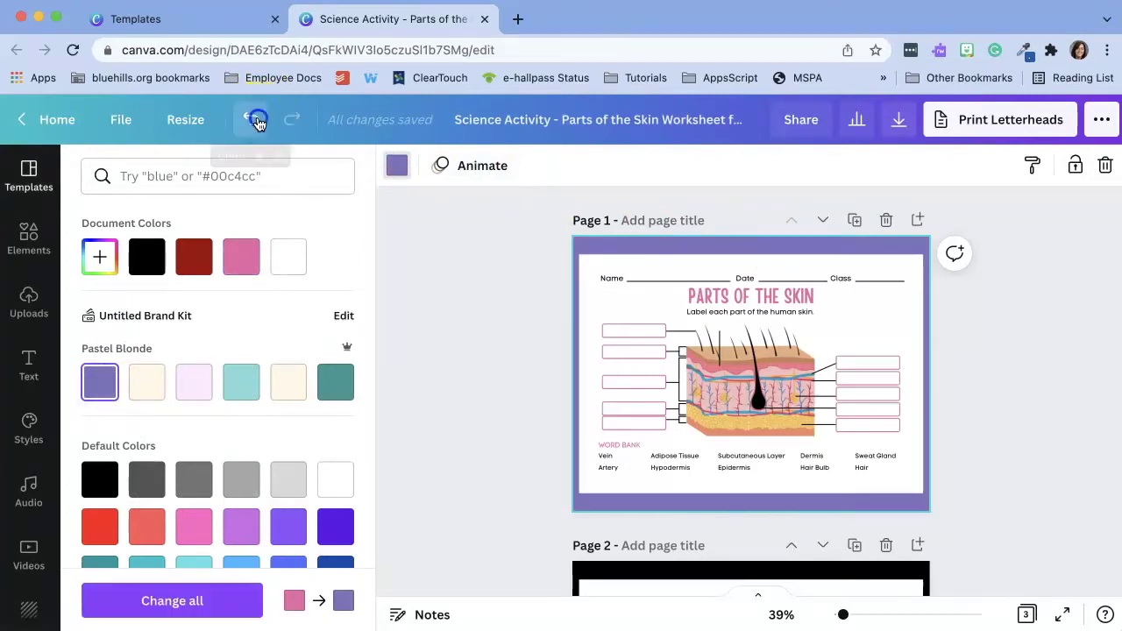
{"action": "left_click", "coordinate": [465, 239]}
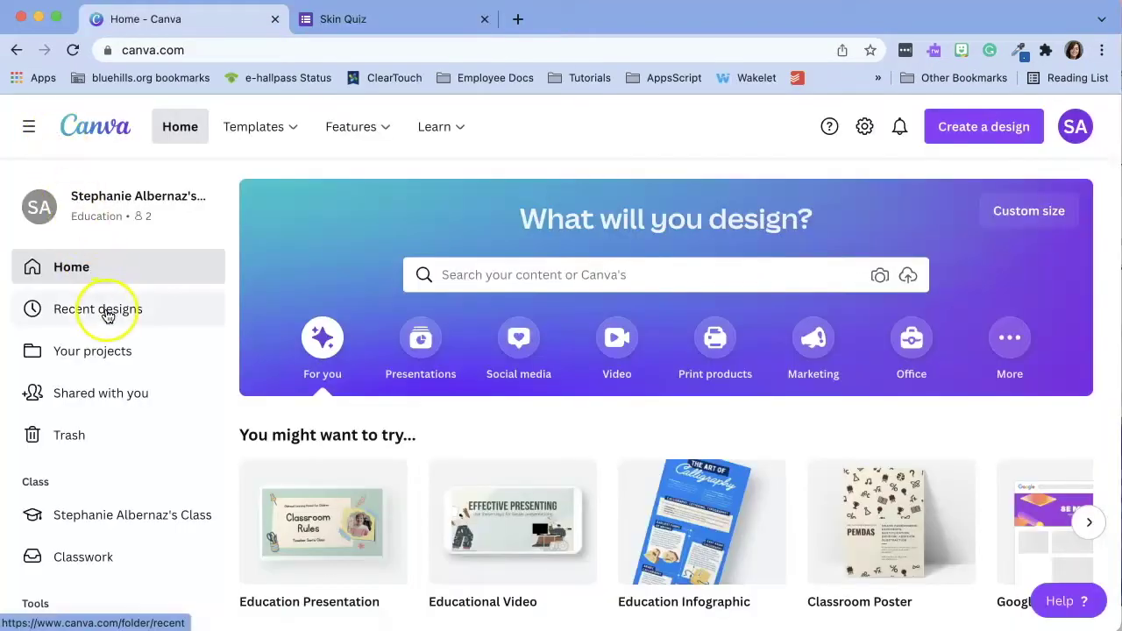
Check the class Classwork page, then drag the Adipose Tissue label into a left box on page 1.
{"action": "left_click", "coordinate": [159, 518]}
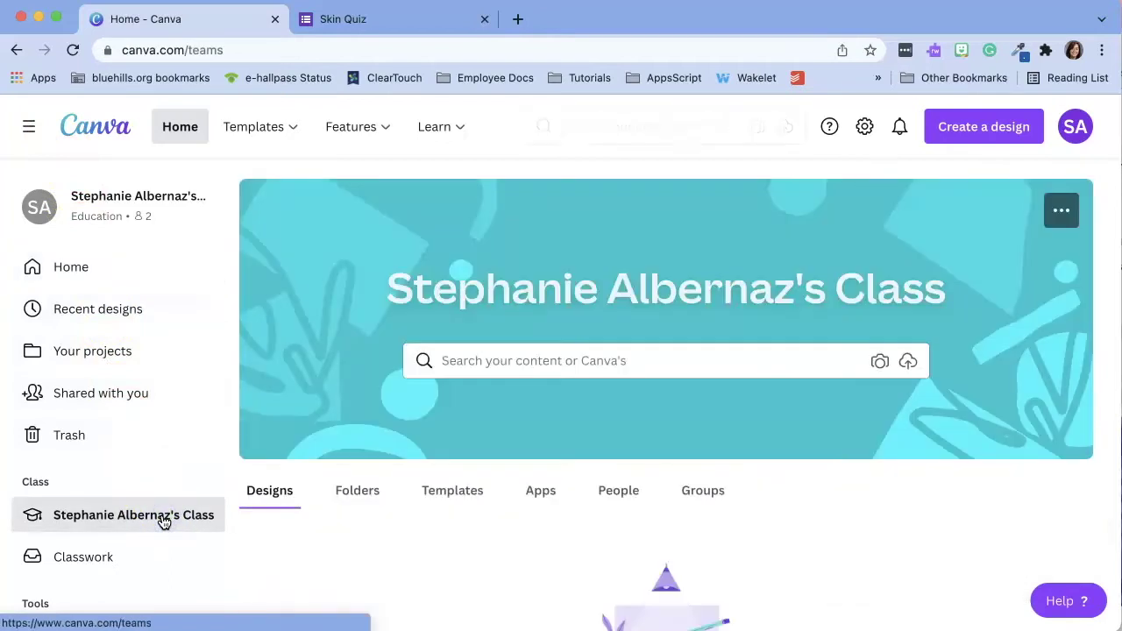
{"action": "left_click", "coordinate": [139, 560]}
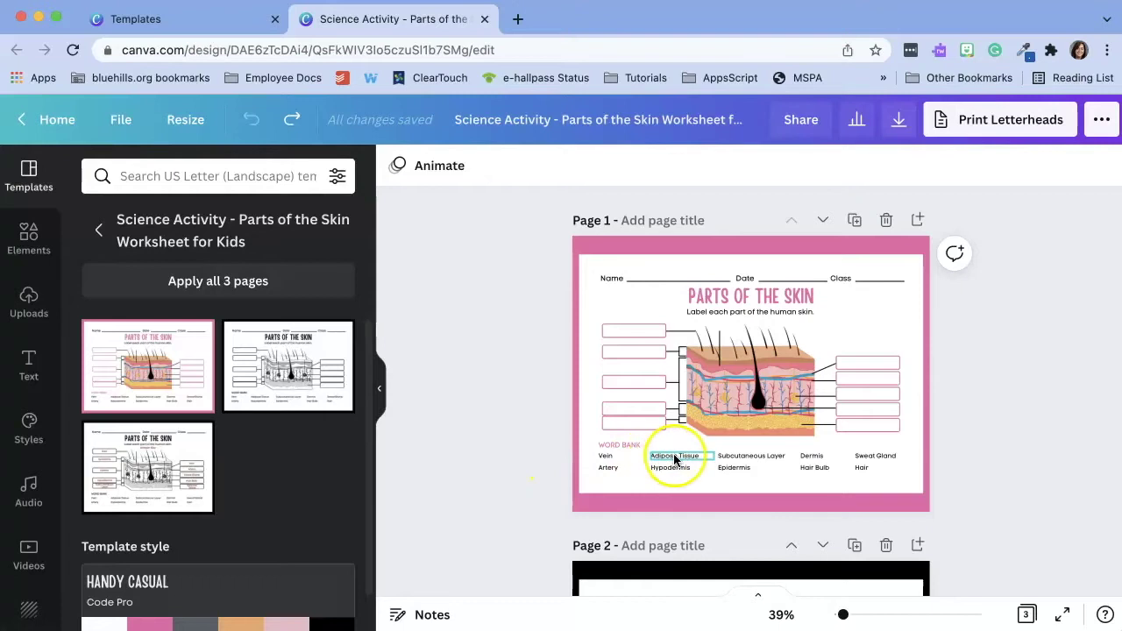
{"action": "left_click", "coordinate": [675, 456]}
{"action": "left_click_drag", "start_coordinate": [675, 457], "coordinate": [630, 408]}
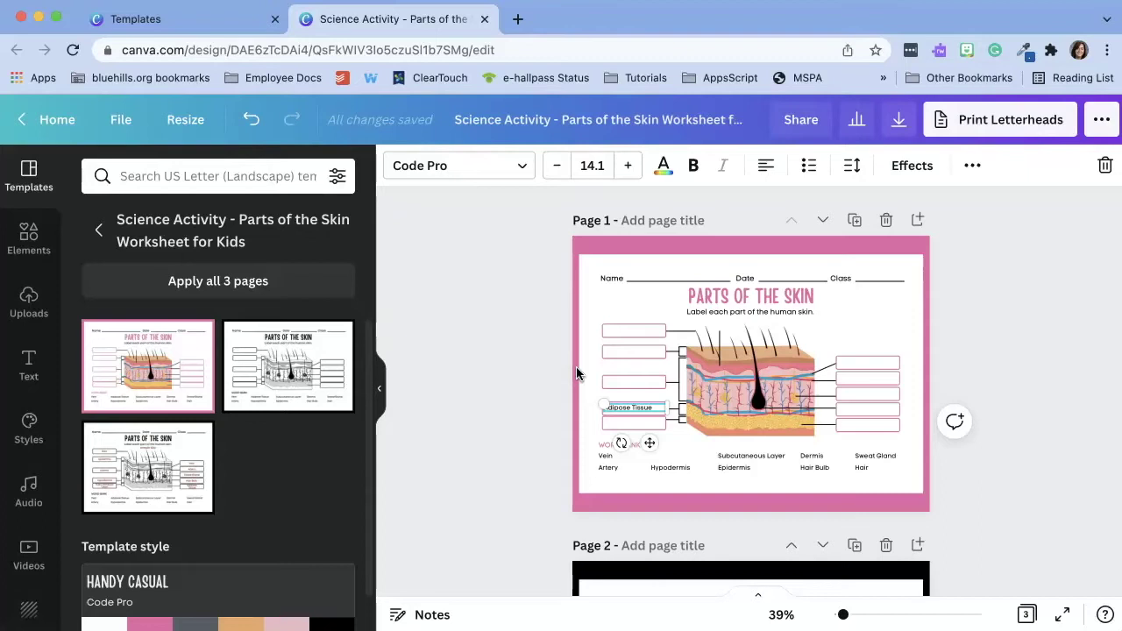
Delete the Name, Date and Class labels and their underlines from the top of page 1.
{"action": "left_click", "coordinate": [611, 278]}
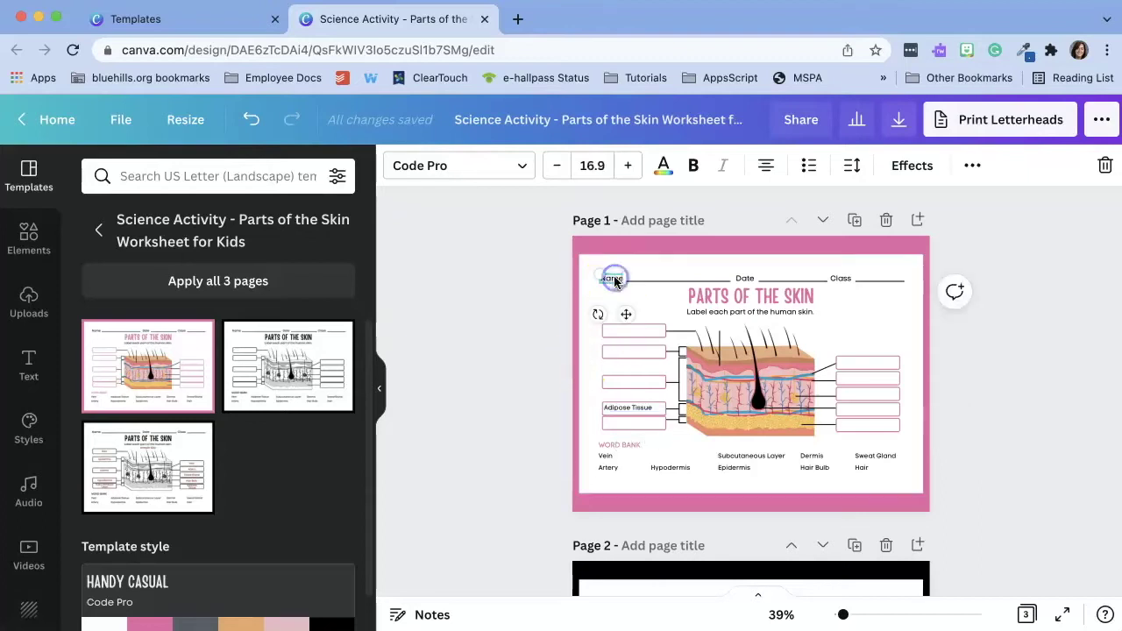
{"action": "key", "text": "Delete"}
{"action": "left_click", "coordinate": [647, 281]}
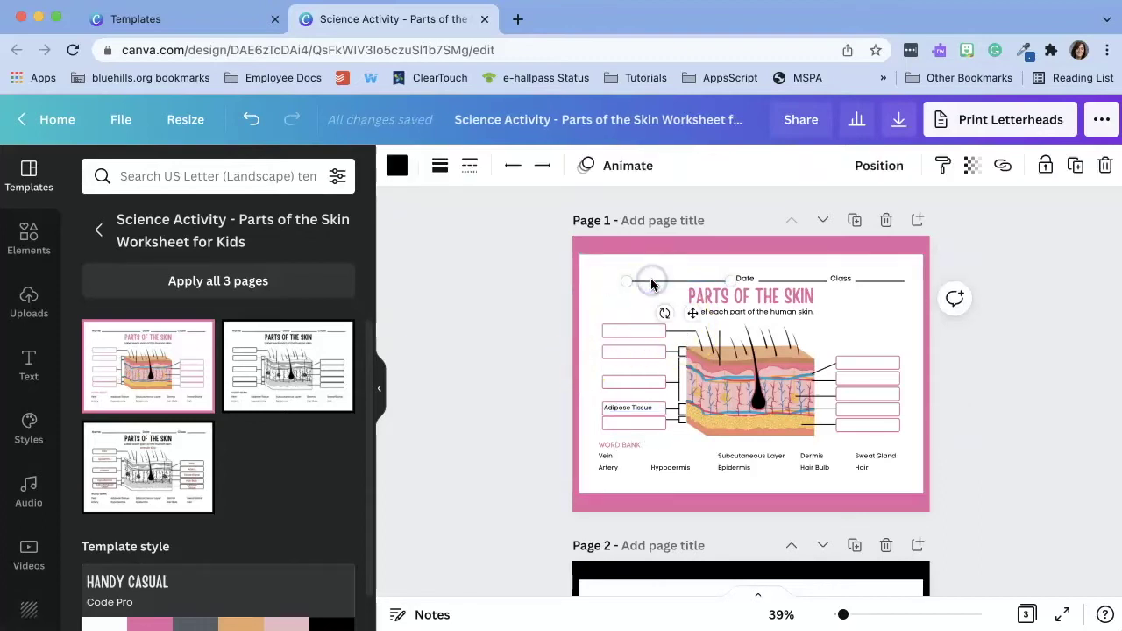
{"action": "key", "text": "Delete"}
{"action": "left_click", "coordinate": [743, 277]}
{"action": "key", "text": "Delete"}
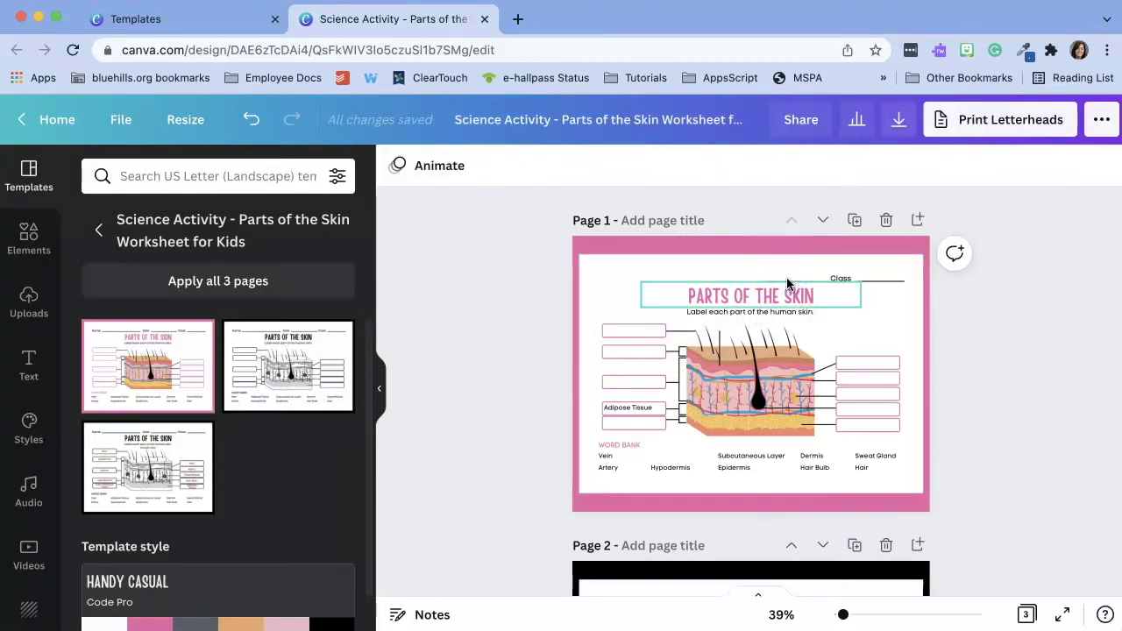
{"action": "left_click", "coordinate": [843, 279]}
{"action": "key", "text": "Delete"}
{"action": "left_click", "coordinate": [872, 282]}
{"action": "key", "text": "Delete"}
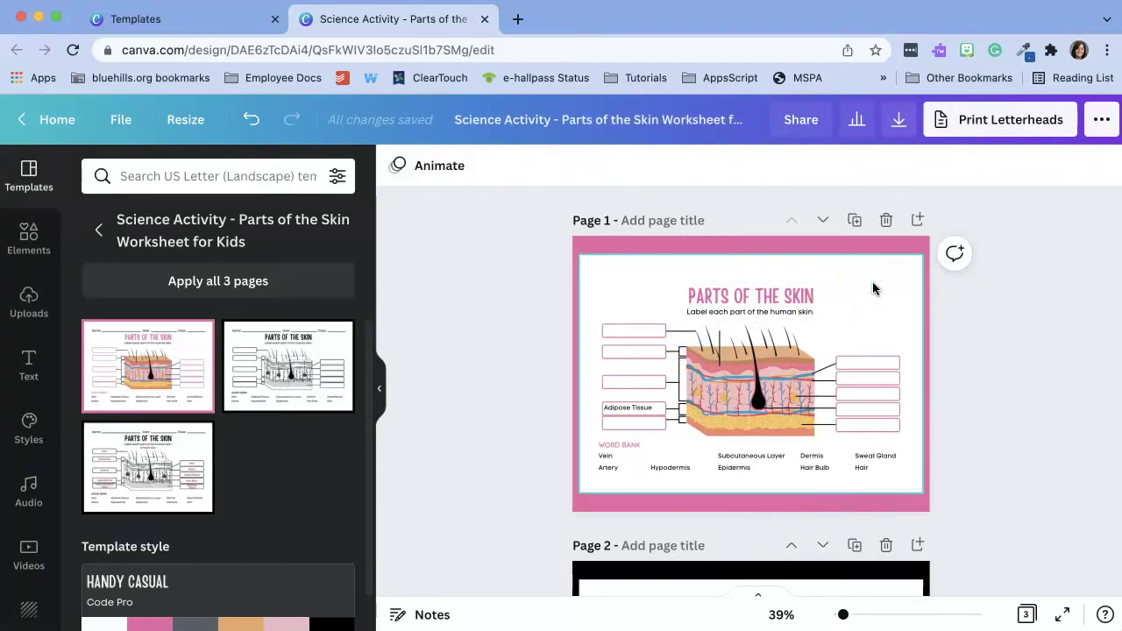
Remove Vein and Artery from the word bank and select the white background panel.
{"action": "left_click", "coordinate": [680, 457]}
{"action": "key", "text": "Delete"}
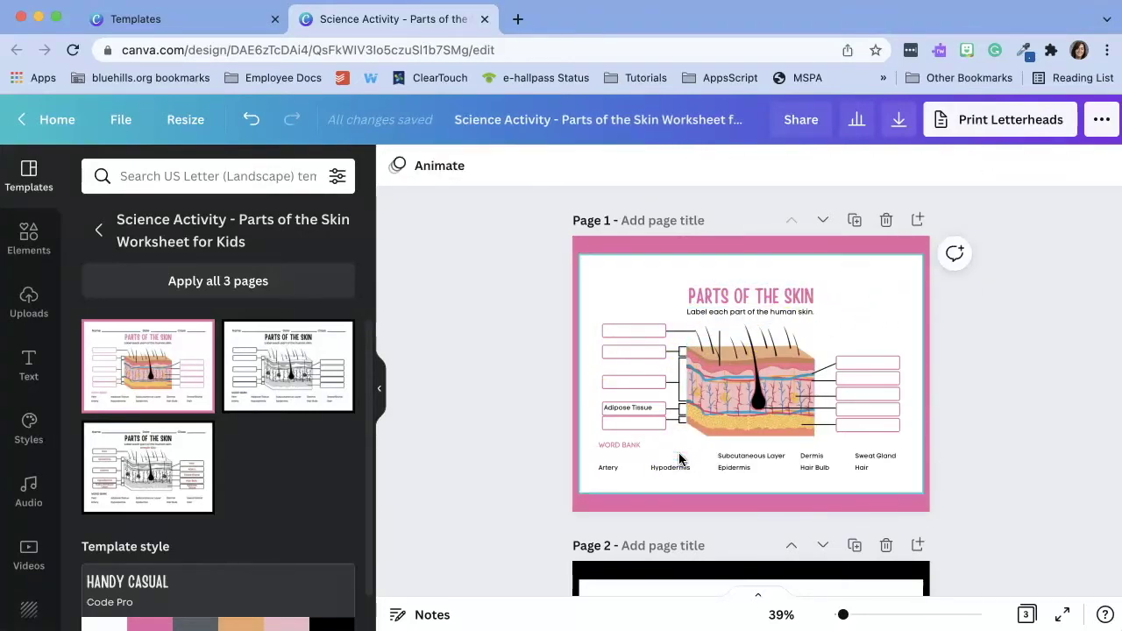
{"action": "left_click", "coordinate": [608, 467]}
{"action": "key", "text": "Delete"}
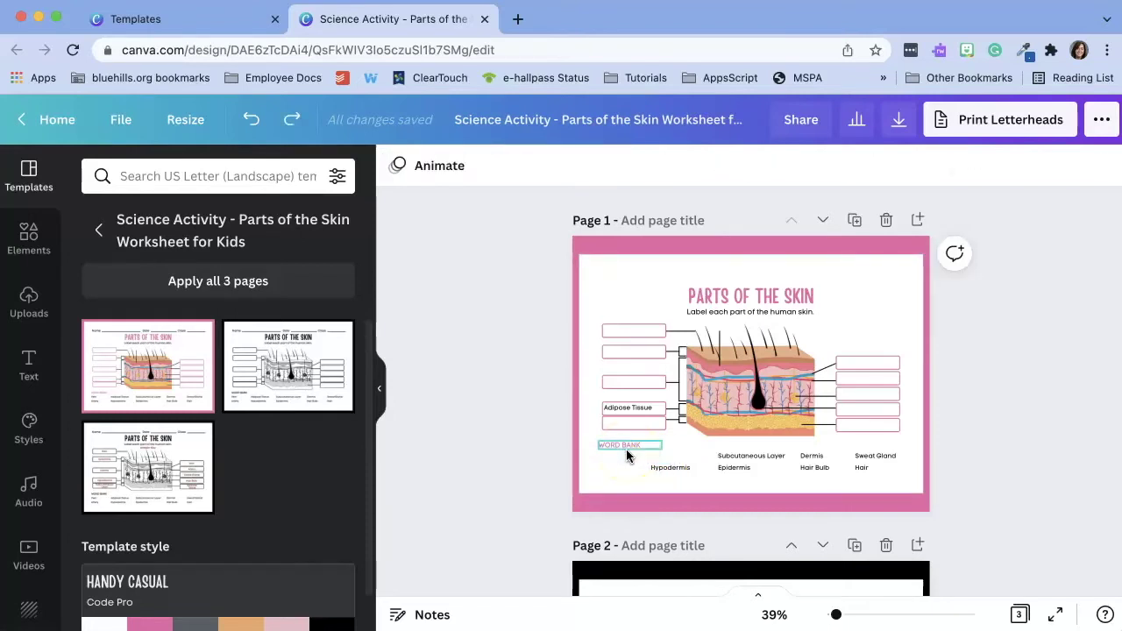
{"action": "left_click", "coordinate": [602, 474]}
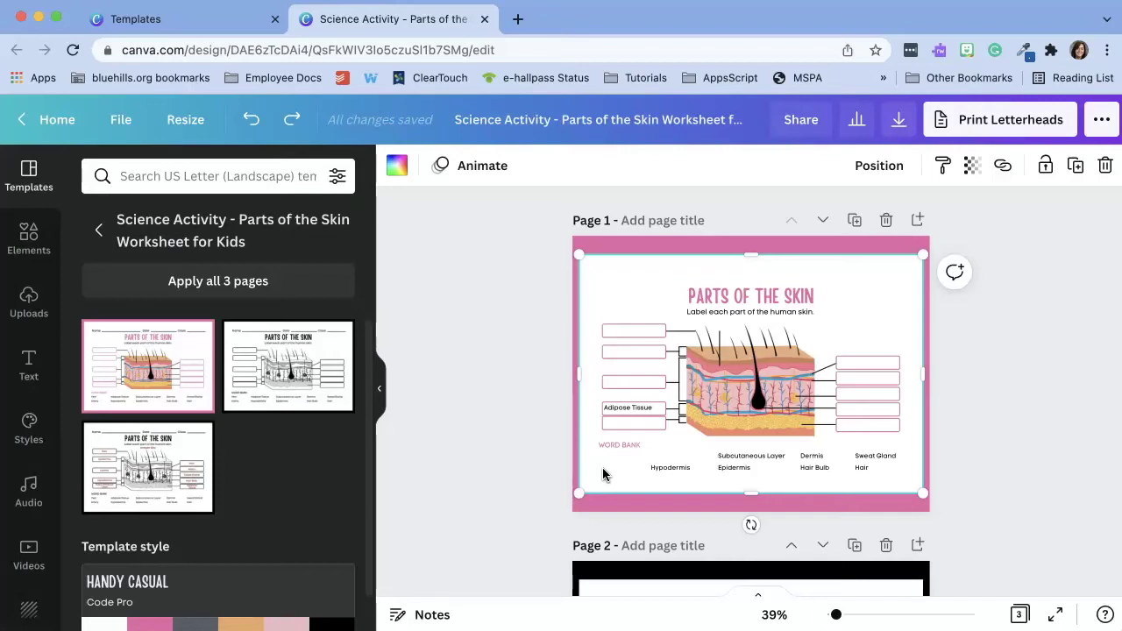
Lock the white background panel of page 1 in place.
{"action": "left_click", "coordinate": [603, 468]}
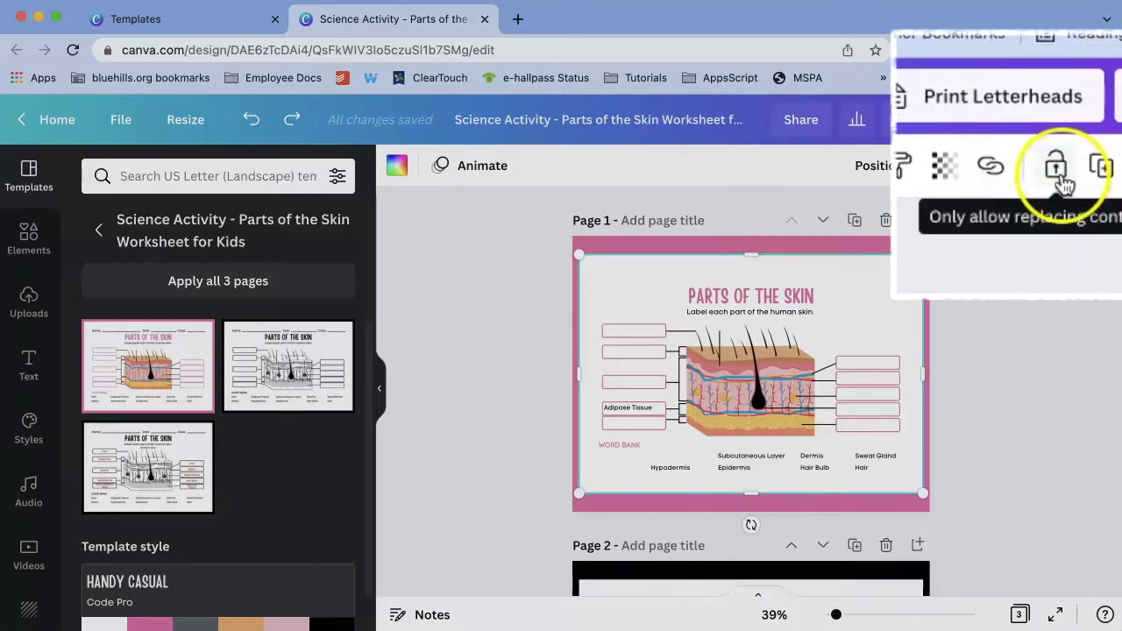
{"action": "left_click", "coordinate": [1058, 175]}
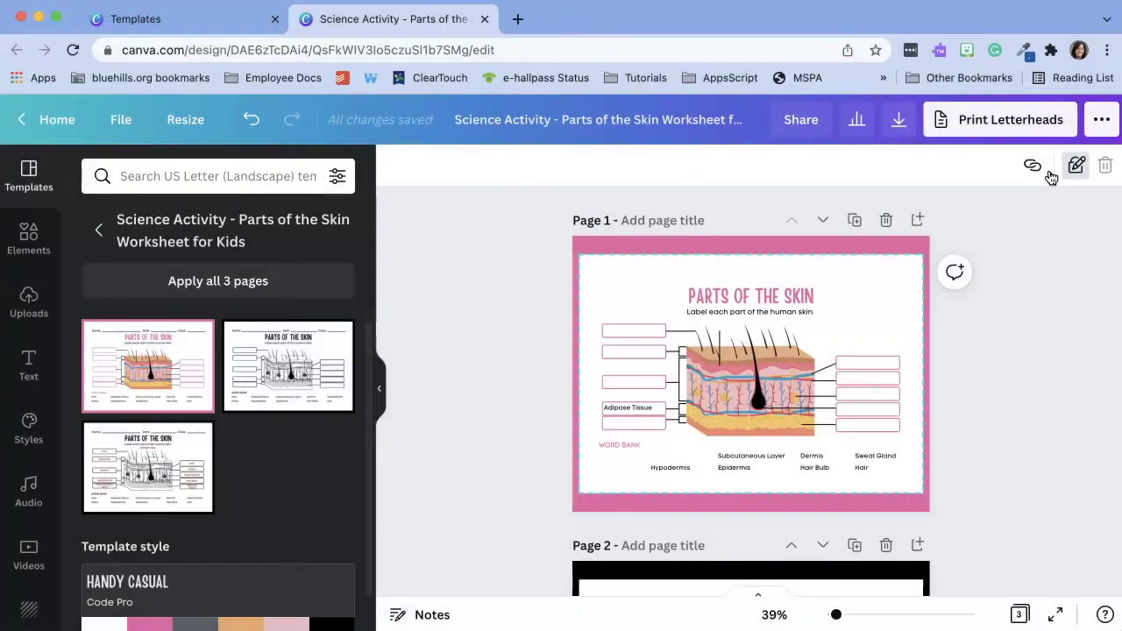
{"action": "left_click", "coordinate": [625, 448]}
Marquee-select only the word bank text elements and delete them, leaving the label boxes empty.
{"action": "left_click", "coordinate": [589, 433]}
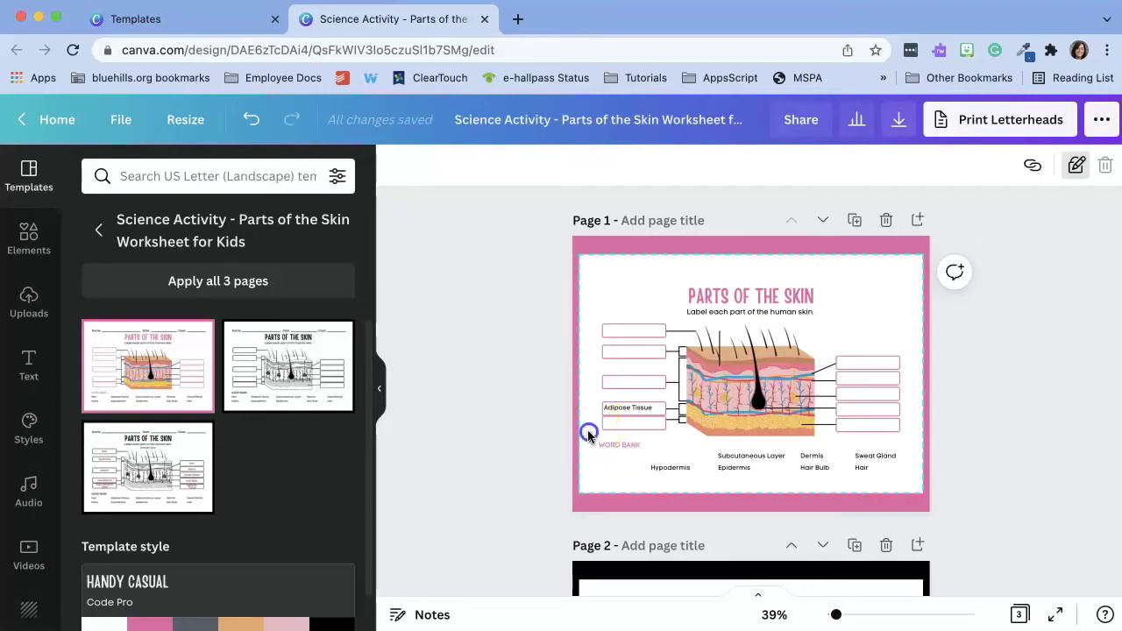
{"action": "left_click_drag", "start_coordinate": [589, 433], "coordinate": [905, 483]}
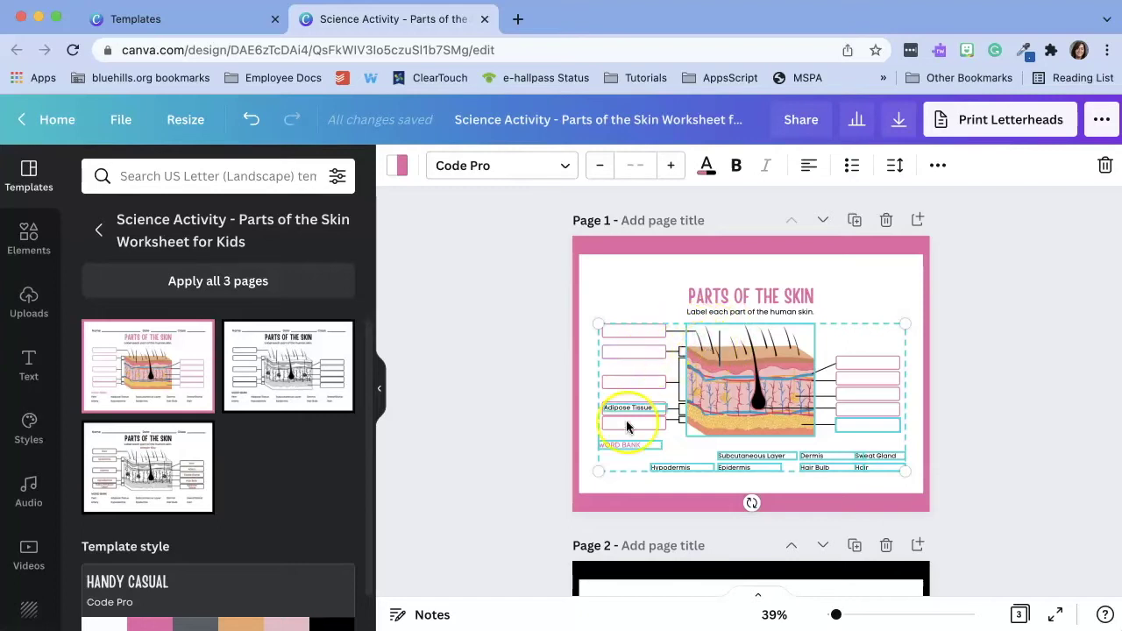
{"action": "left_click", "coordinate": [502, 486]}
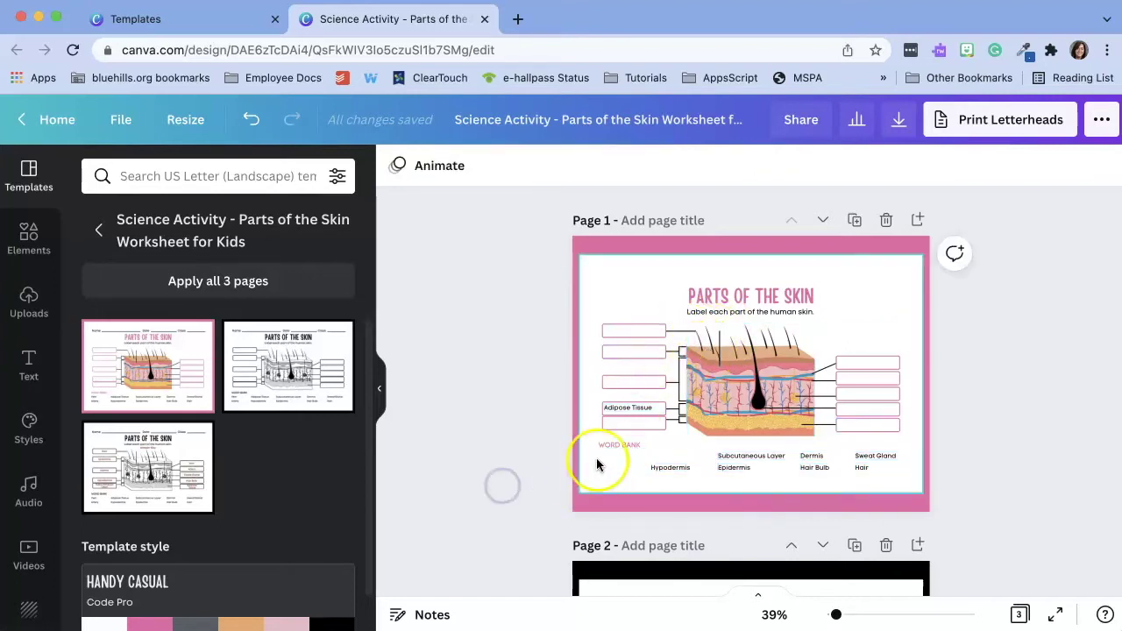
{"action": "left_click_drag", "start_coordinate": [593, 441], "coordinate": [878, 502]}
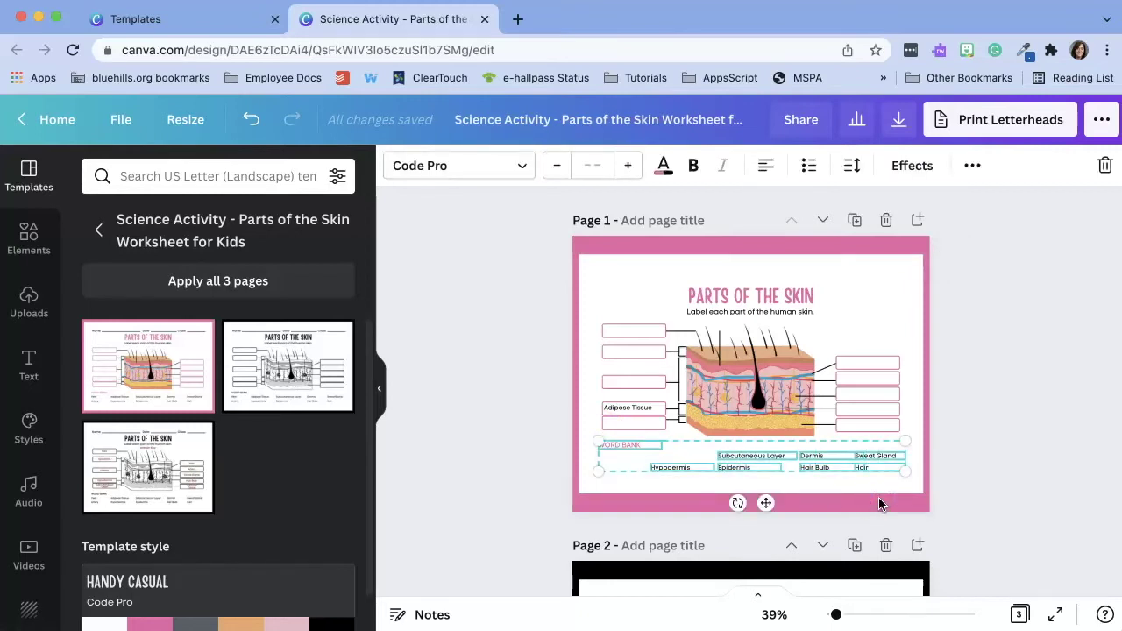
{"action": "key", "text": "Delete"}
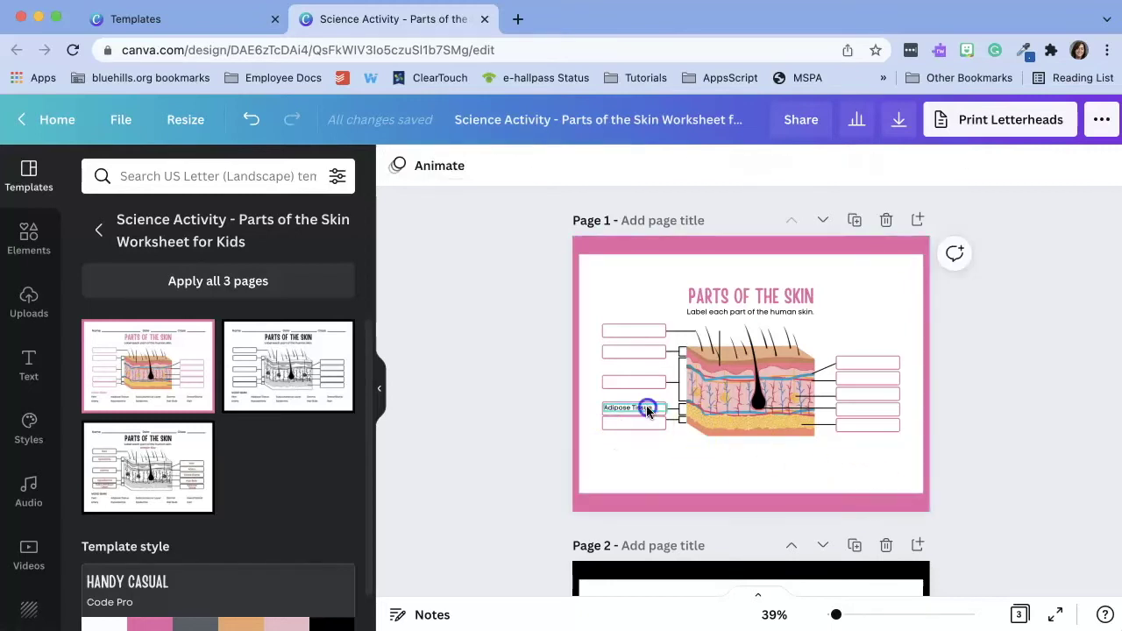
{"action": "left_click", "coordinate": [629, 270]}
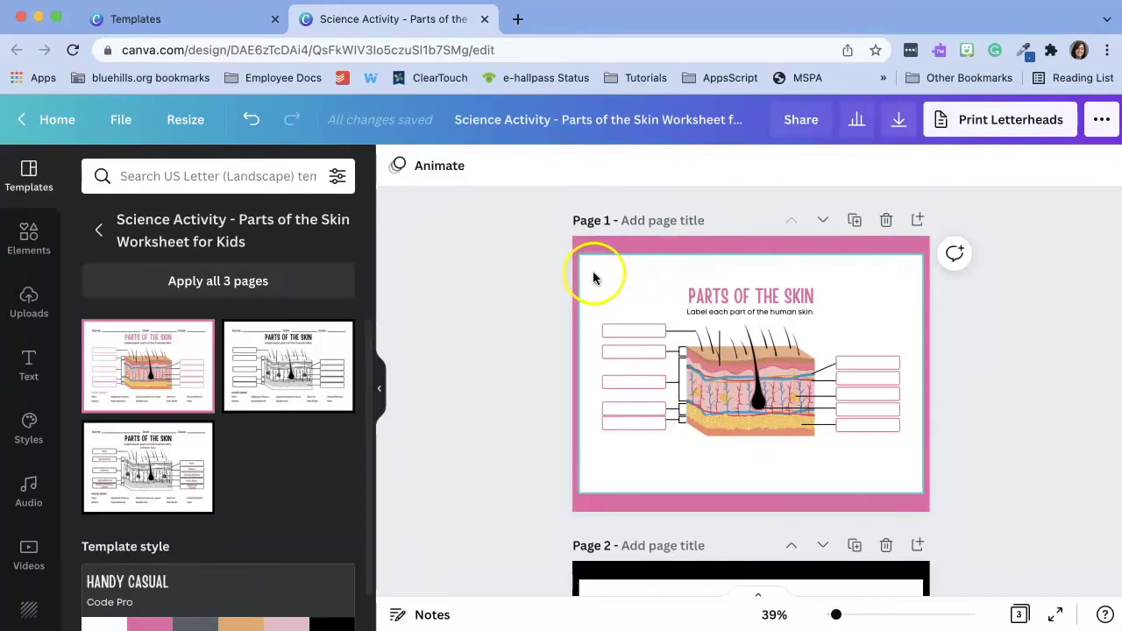
Select the title, label boxes and skin diagram together and scale them up across page 1.
{"action": "left_click_drag", "start_coordinate": [592, 270], "coordinate": [907, 465]}
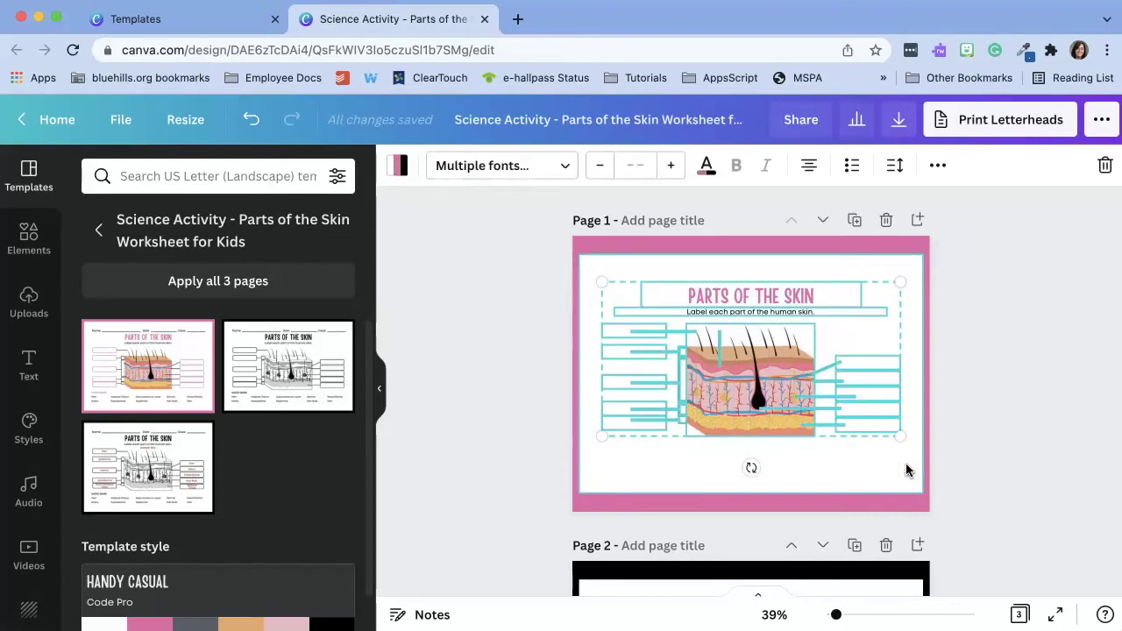
{"action": "left_click_drag", "start_coordinate": [901, 288], "coordinate": [913, 269]}
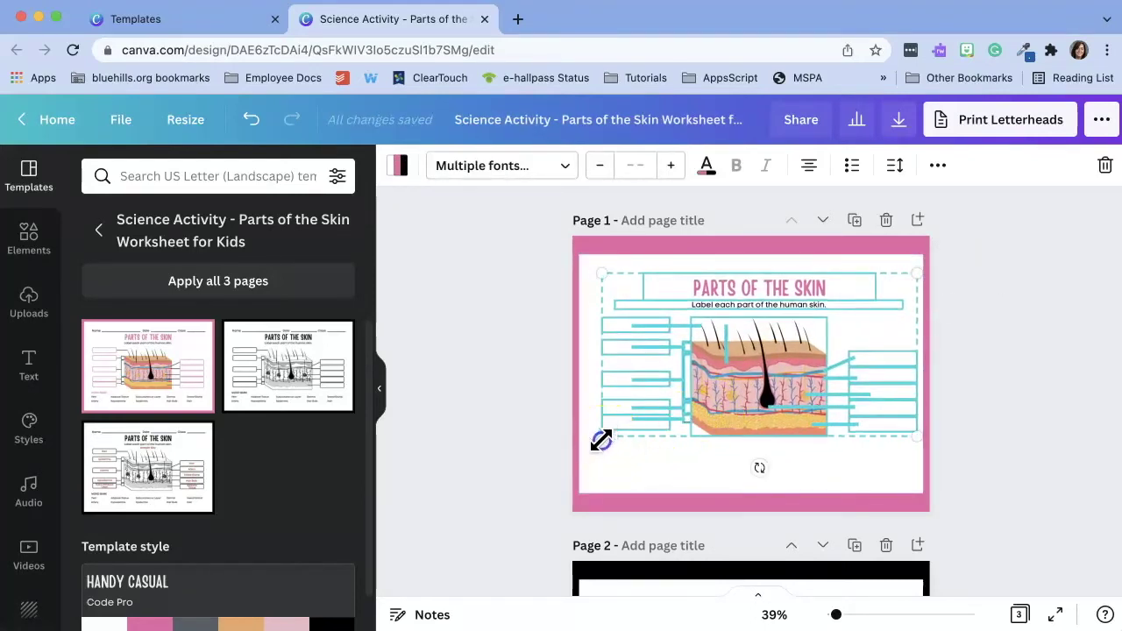
{"action": "left_click_drag", "start_coordinate": [601, 441], "coordinate": [593, 453]}
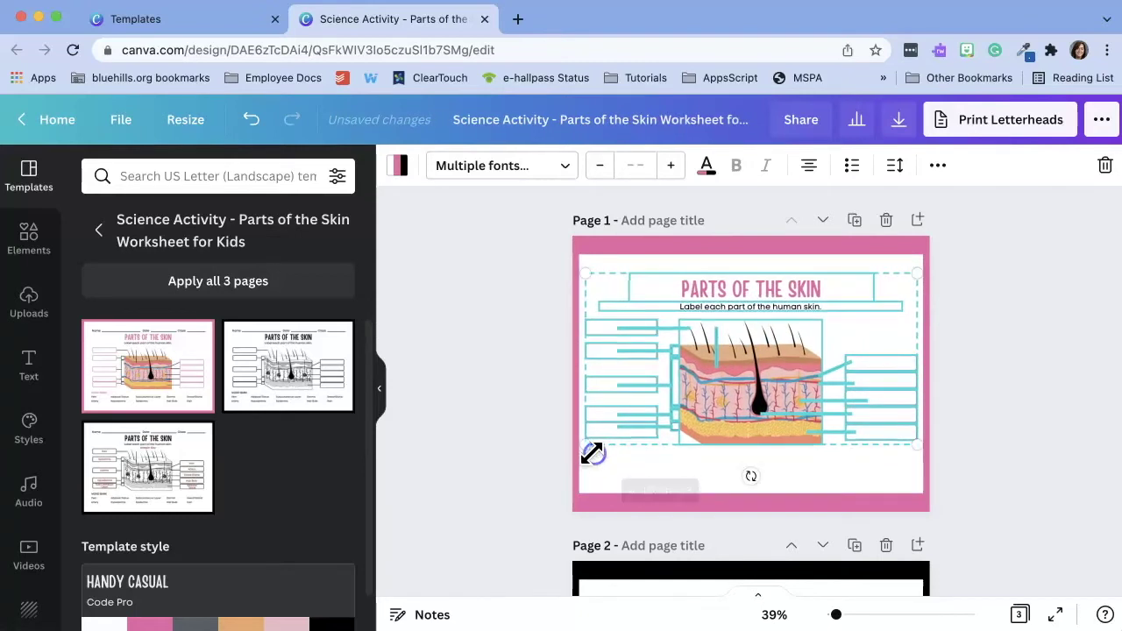
{"action": "left_click", "coordinate": [500, 444]}
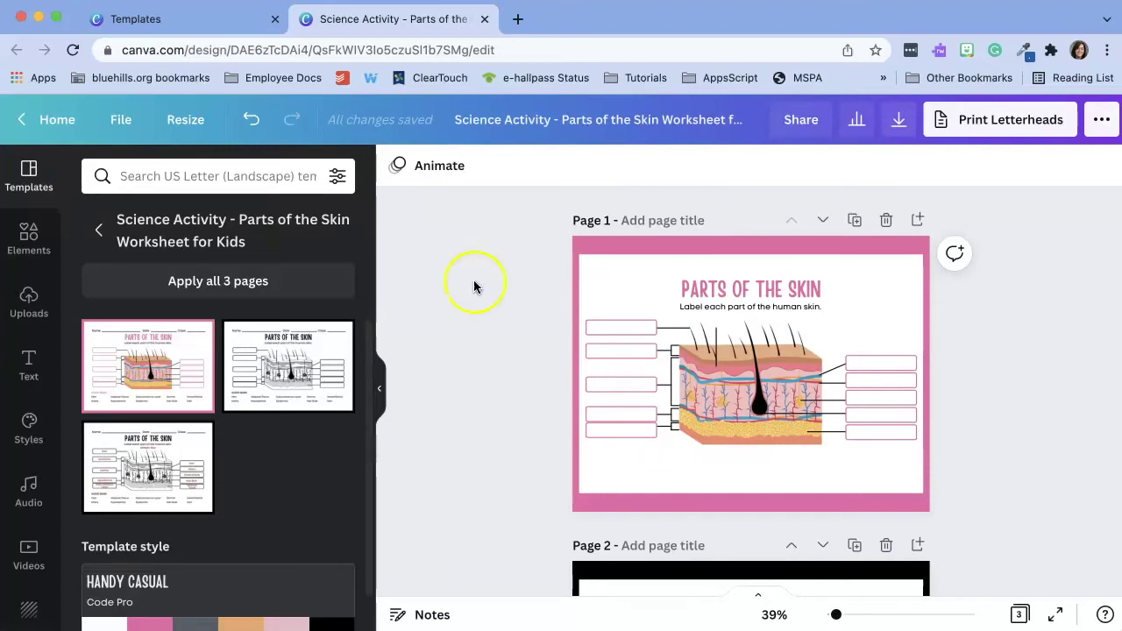
Add a subheading text reading 1 and shrink it to fit inside the top-left label box.
{"action": "left_click", "coordinate": [29, 368]}
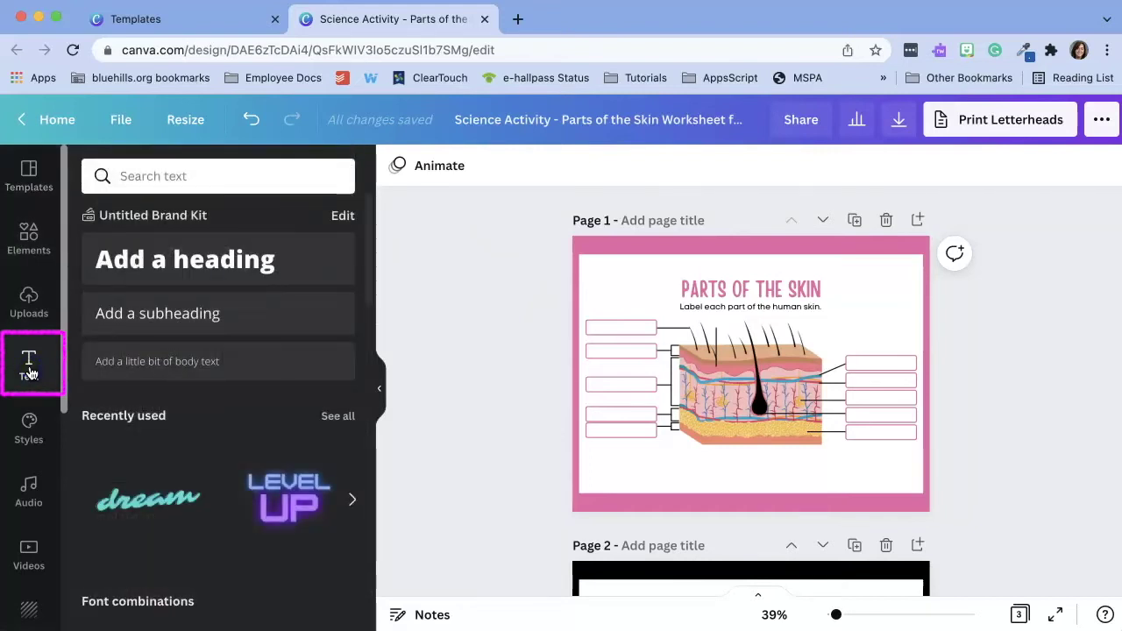
{"action": "left_click", "coordinate": [222, 325]}
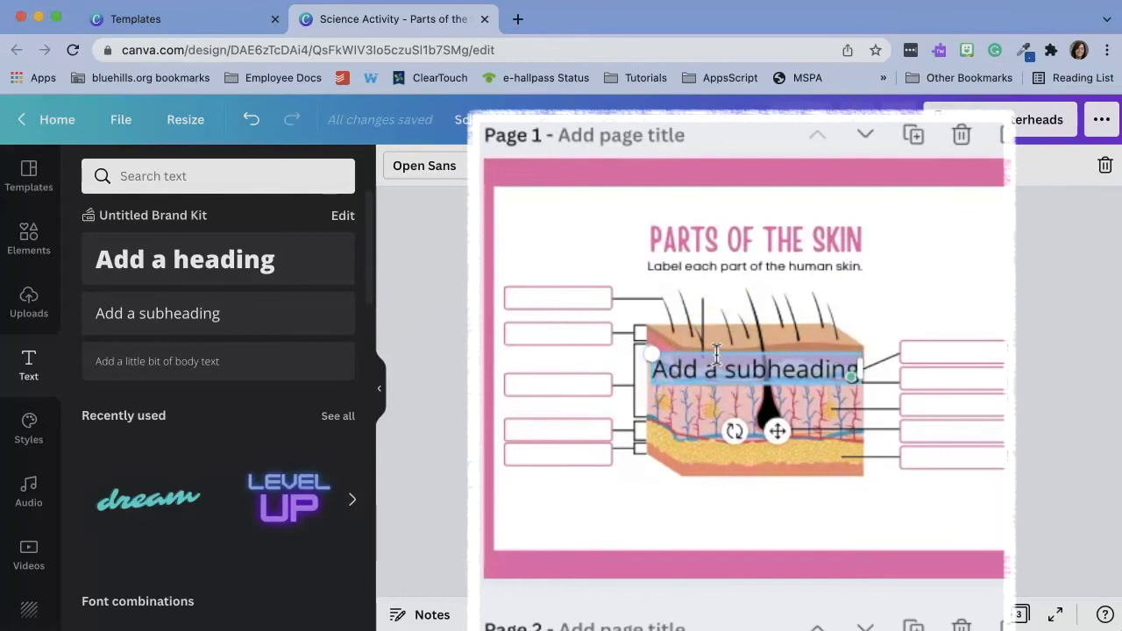
{"action": "left_click", "coordinate": [732, 370]}
{"action": "key", "text": "BackSpace"}
{"action": "left_click", "coordinate": [777, 432]}
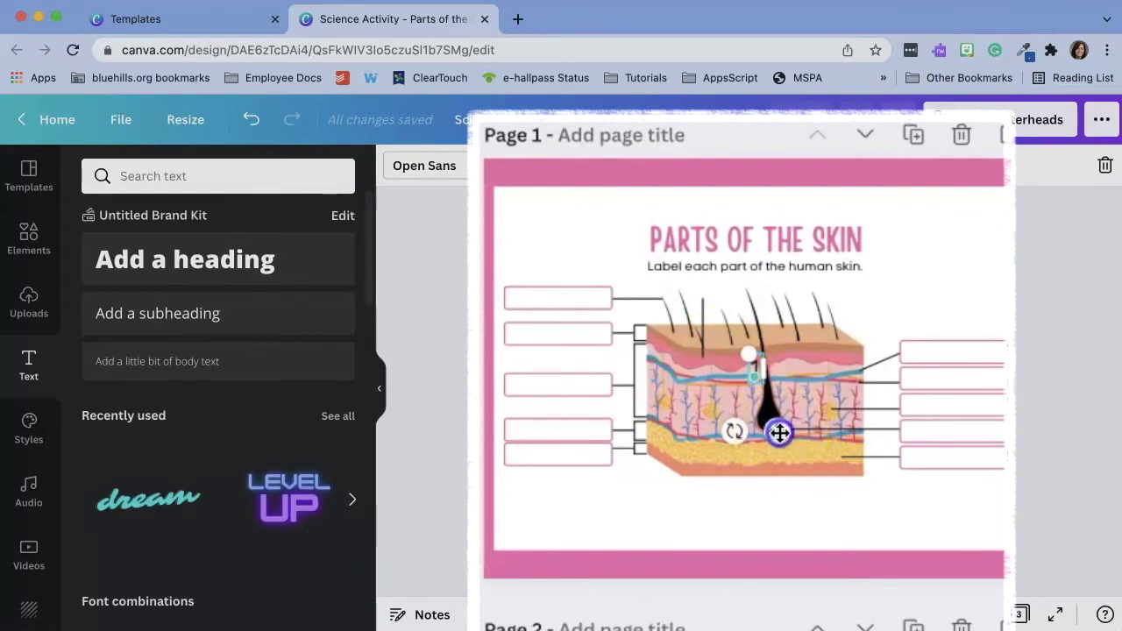
{"action": "left_click_drag", "start_coordinate": [771, 428], "coordinate": [578, 365]}
{"action": "left_click", "coordinate": [556, 307]}
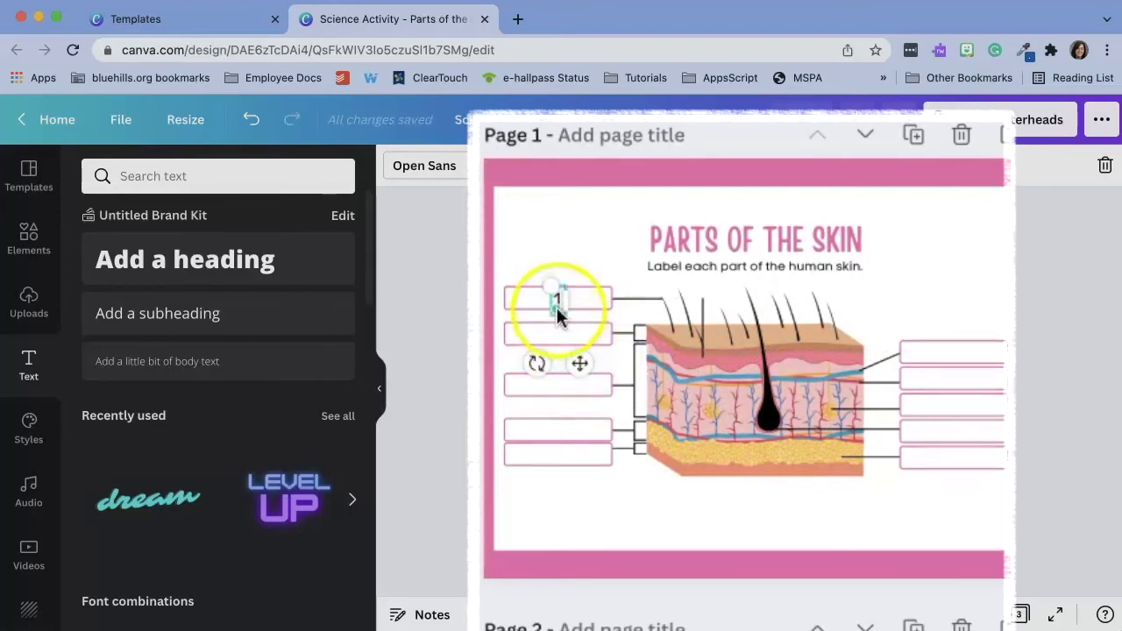
{"action": "left_click", "coordinate": [560, 300]}
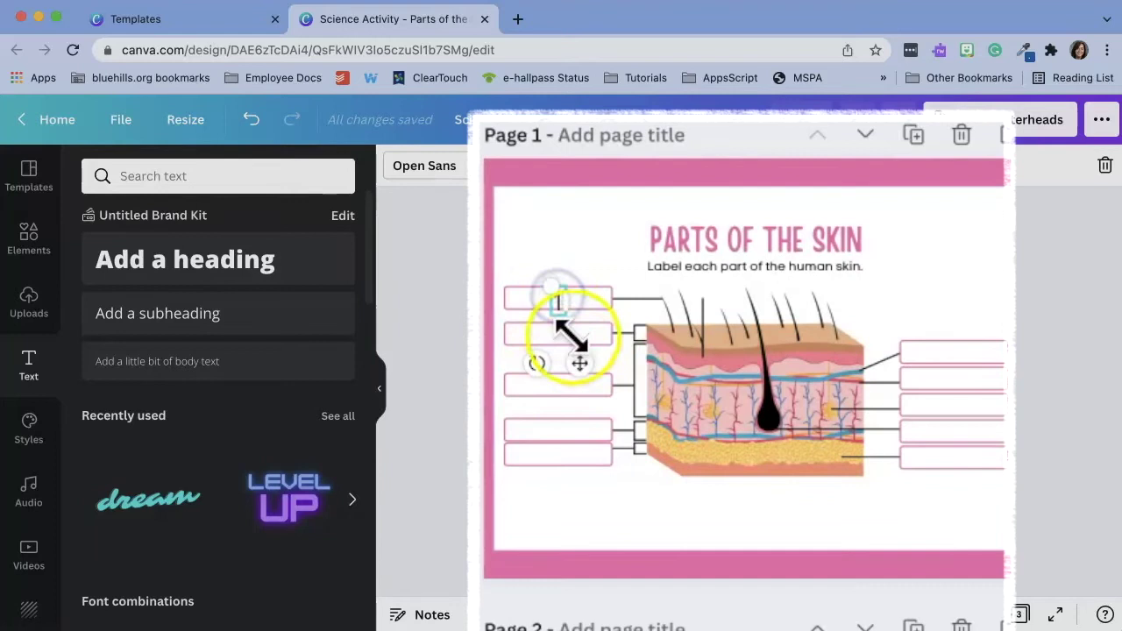
{"action": "left_click_drag", "start_coordinate": [570, 333], "coordinate": [559, 300]}
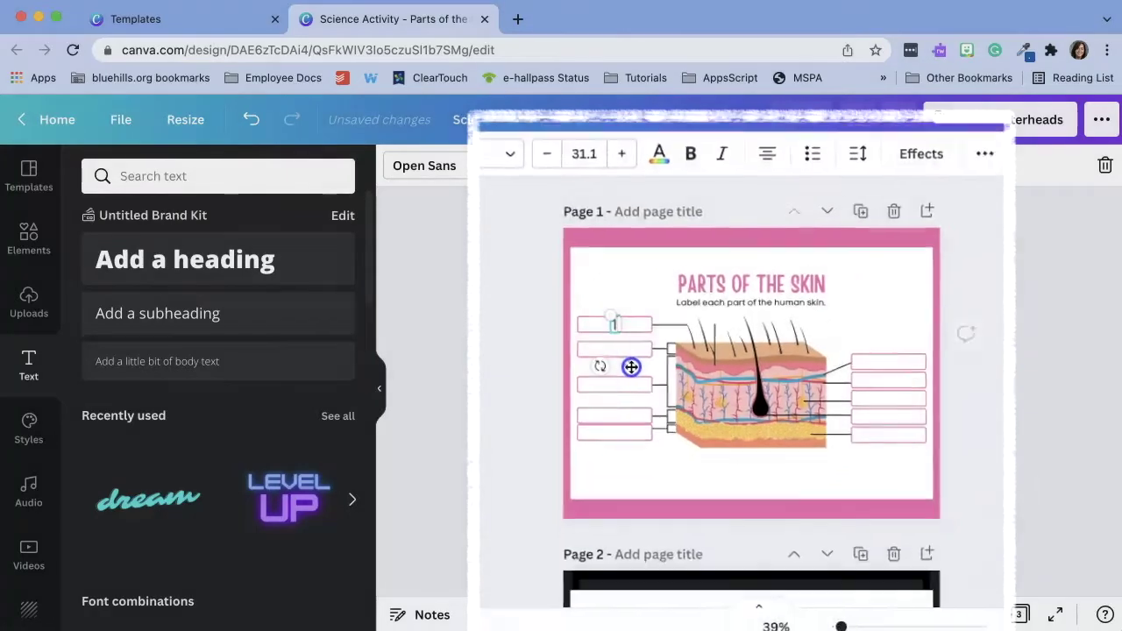
{"action": "left_click", "coordinate": [483, 389]}
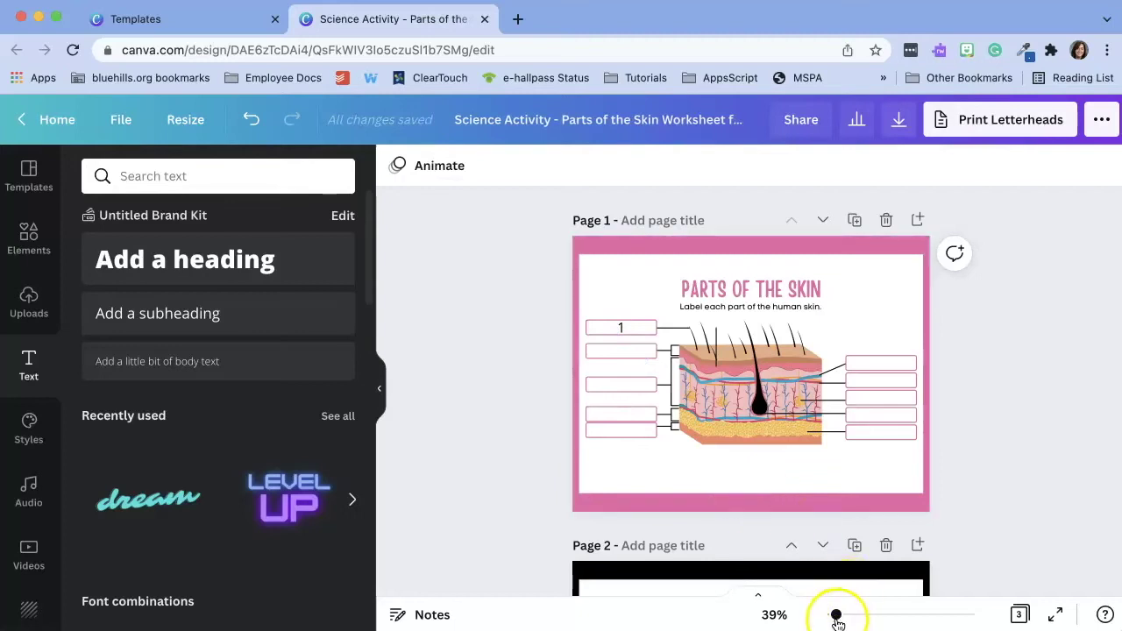
Copy the number 1 into the second label box, change it to 2, and resize it to match.
{"action": "left_click_drag", "start_coordinate": [837, 621], "coordinate": [847, 619]}
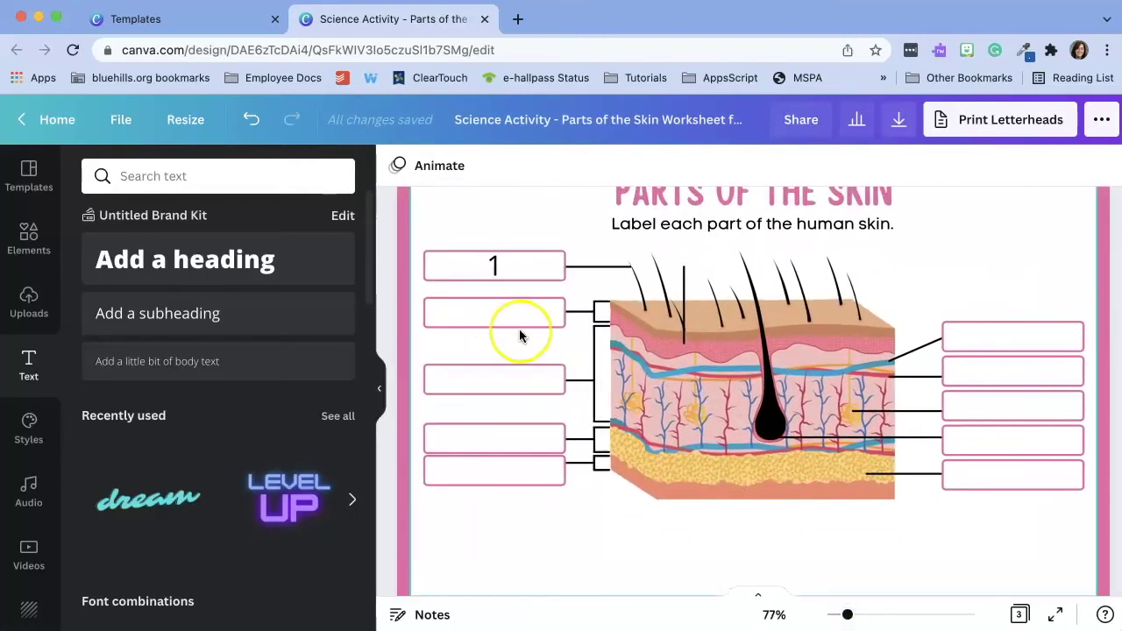
{"action": "left_click", "coordinate": [497, 273]}
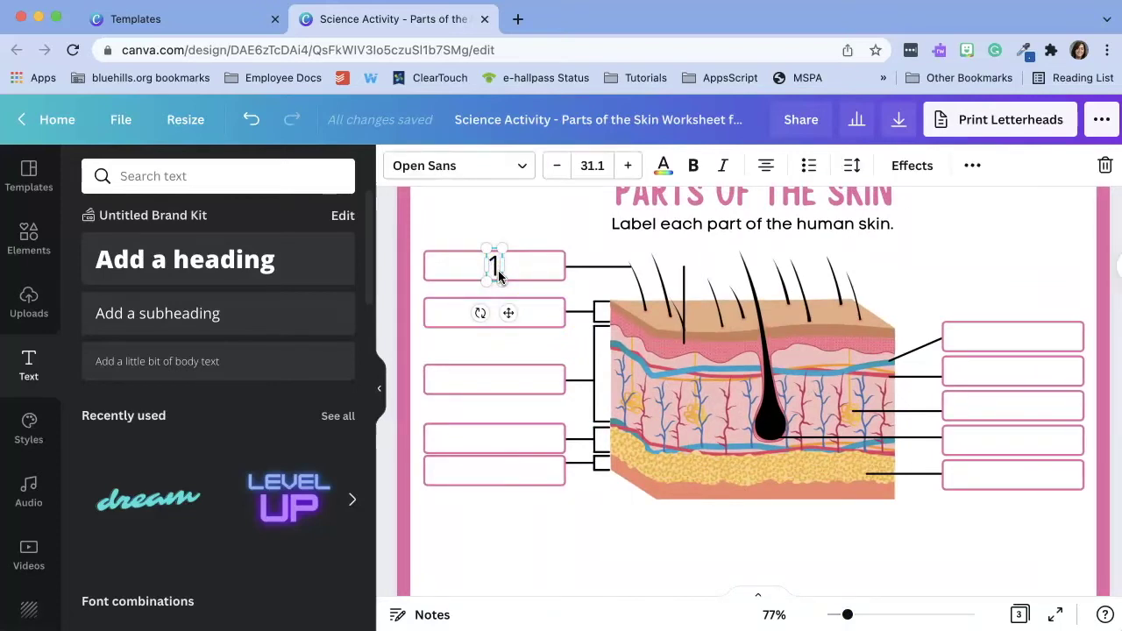
{"action": "left_click", "coordinate": [508, 316]}
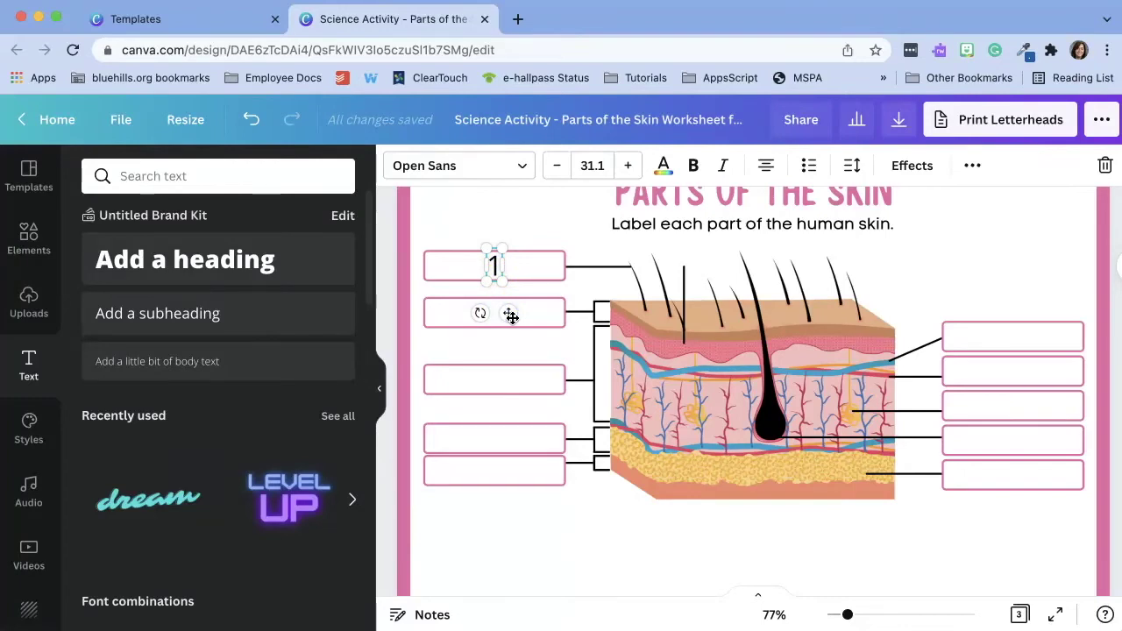
{"action": "left_click_drag", "start_coordinate": [511, 316], "coordinate": [508, 357]}
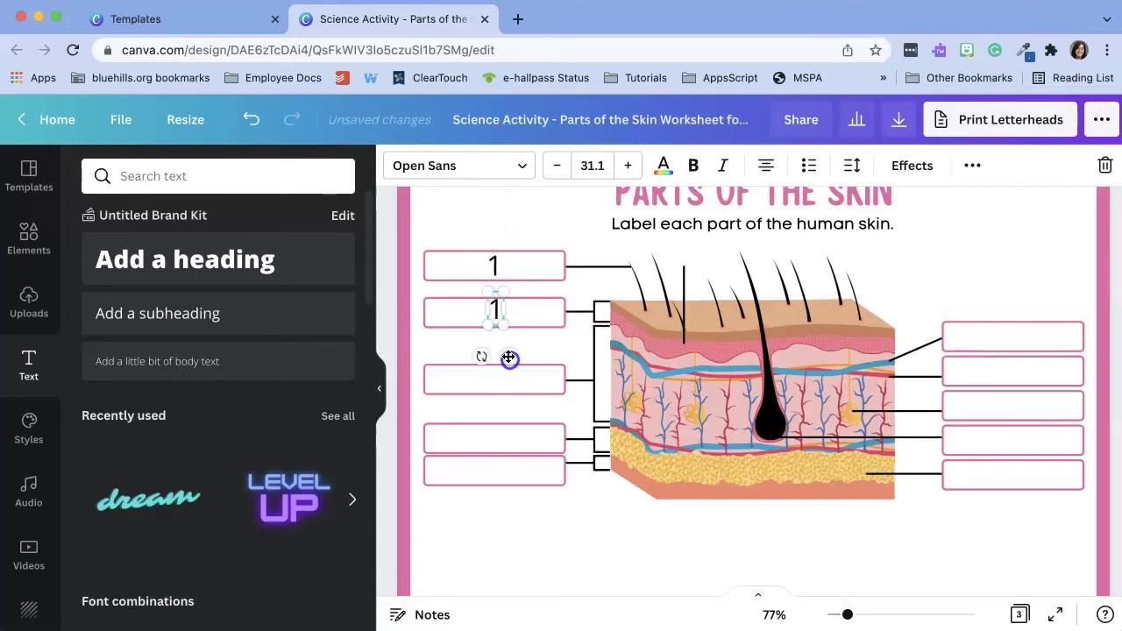
{"action": "double_click", "coordinate": [496, 311]}
{"action": "type", "text": "2"}
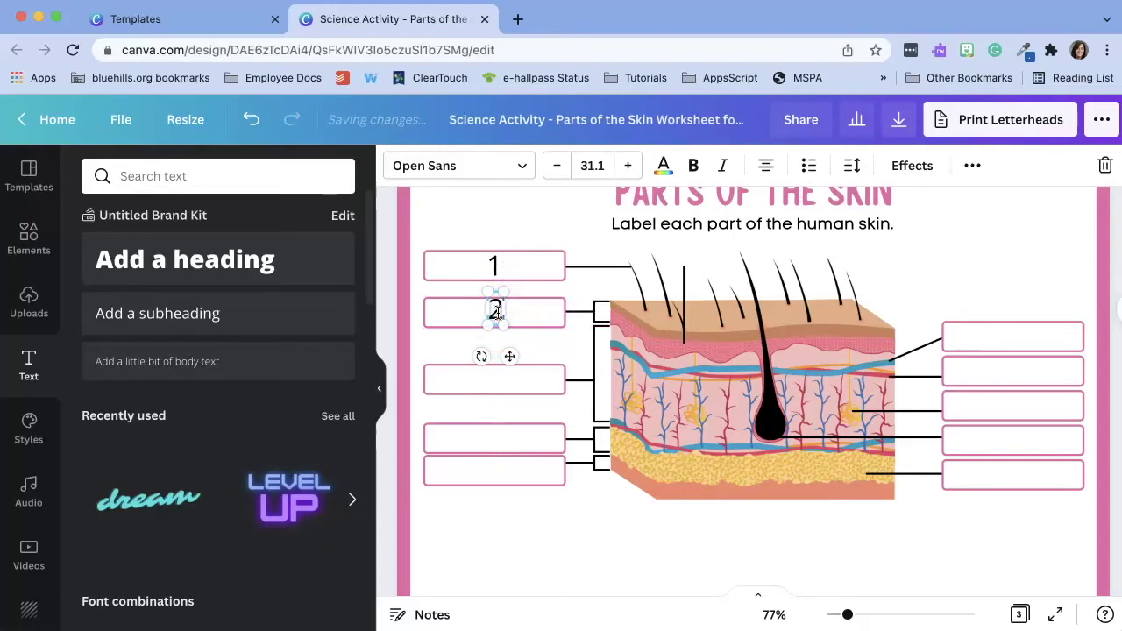
{"action": "left_click", "coordinate": [531, 309]}
{"action": "left_click", "coordinate": [502, 311]}
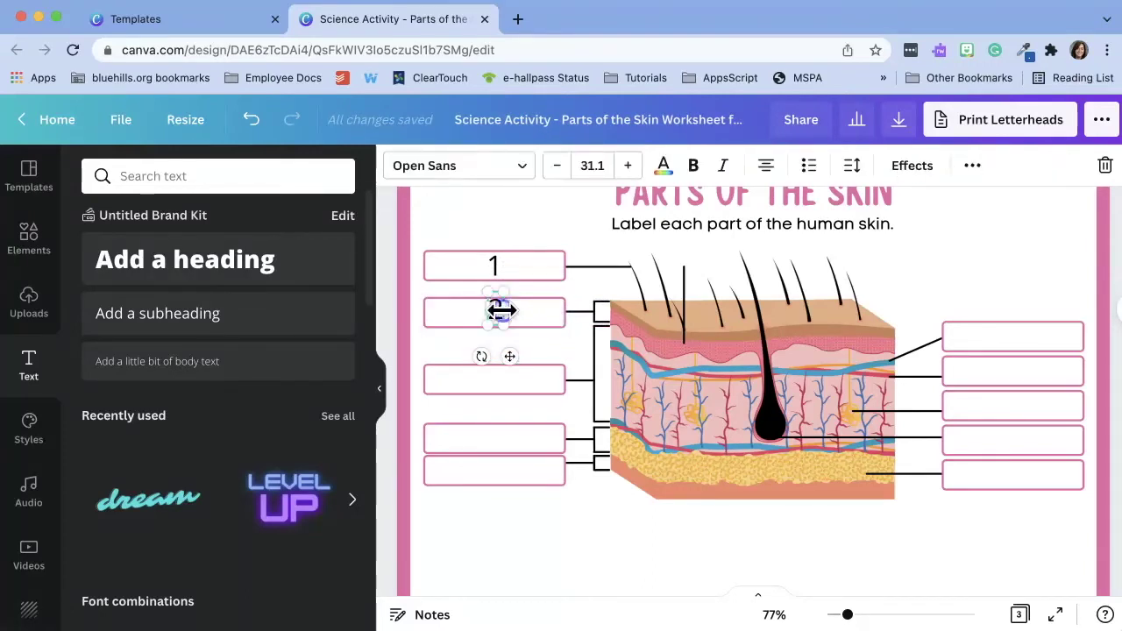
{"action": "left_click_drag", "start_coordinate": [498, 308], "coordinate": [494, 303]}
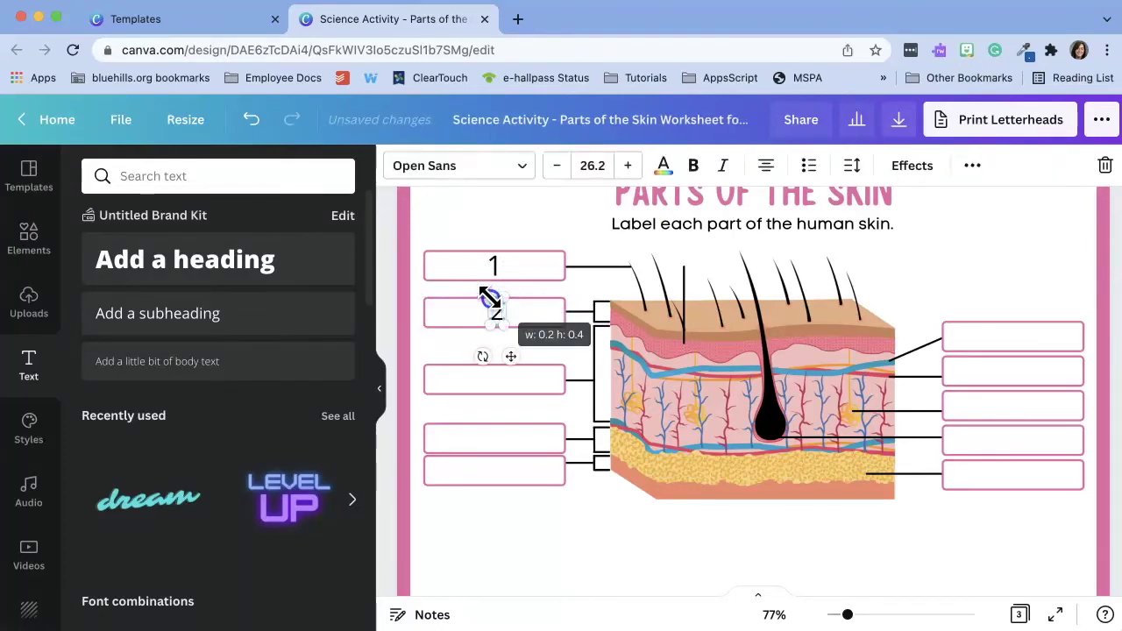
{"action": "left_click", "coordinate": [457, 357]}
{"action": "left_click", "coordinate": [499, 312]}
{"action": "left_click", "coordinate": [494, 313]}
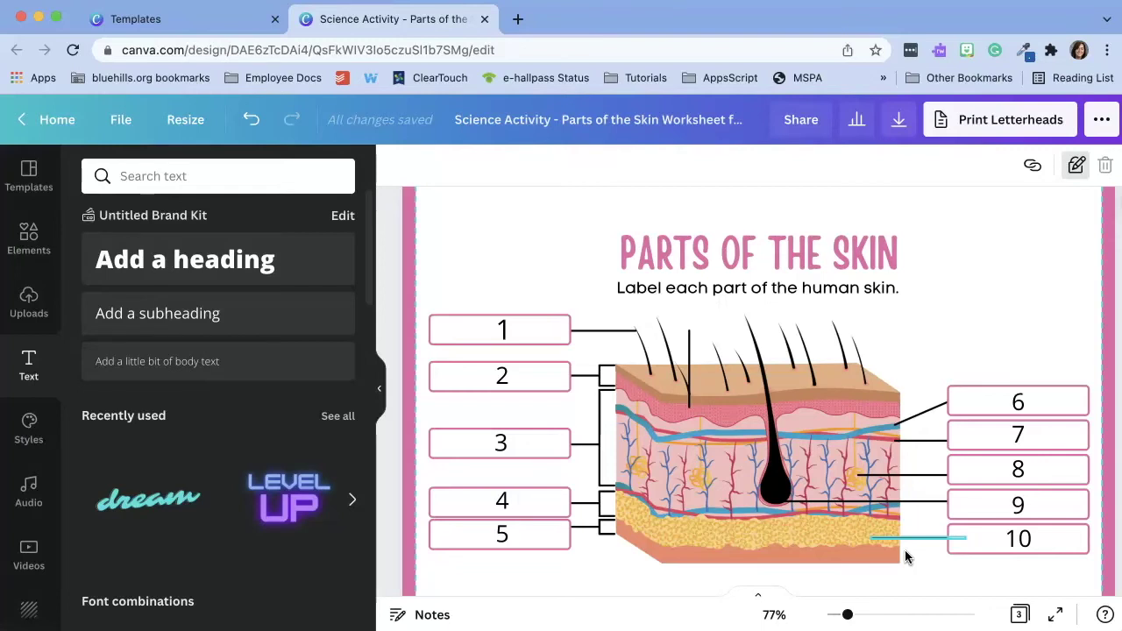
Download only page 1 of the worksheet as a PNG image.
{"action": "left_click", "coordinate": [900, 125]}
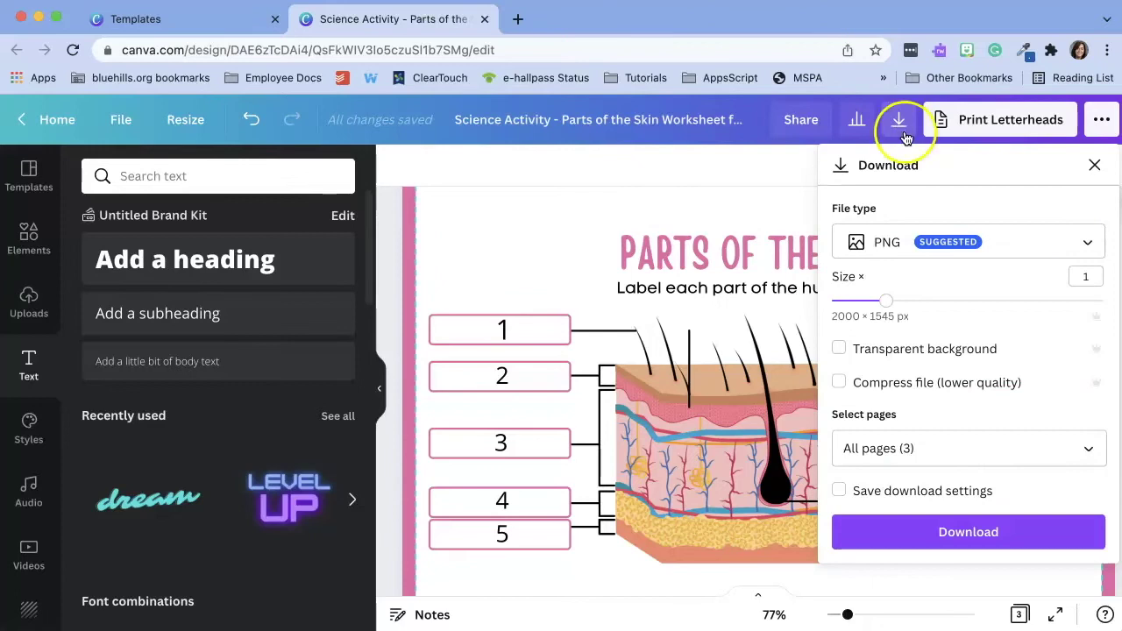
{"action": "left_click", "coordinate": [993, 242]}
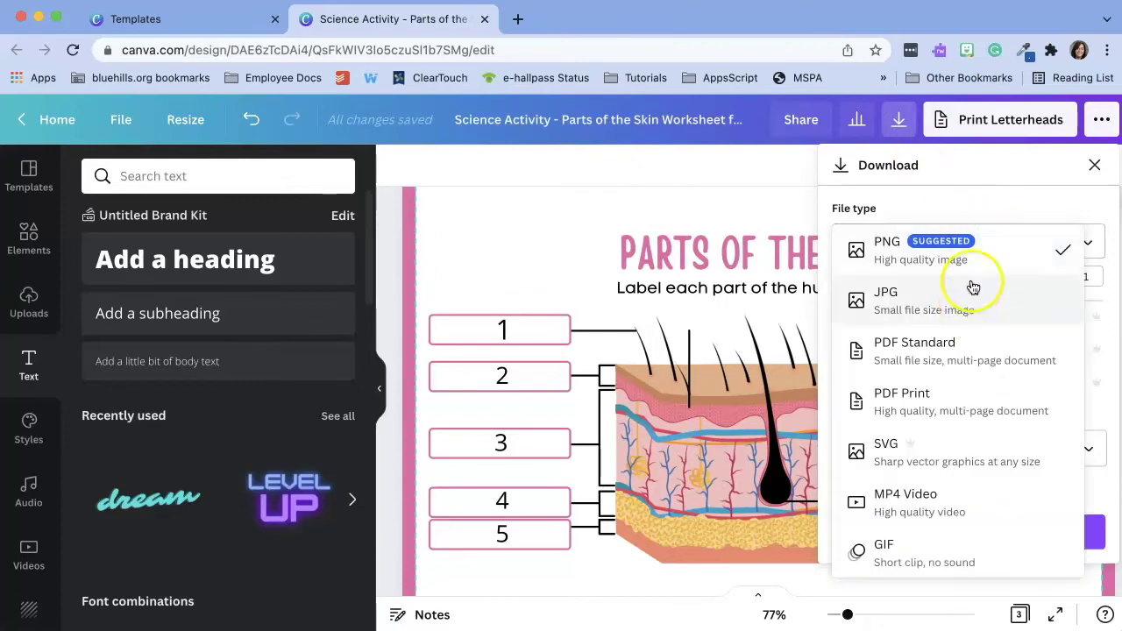
{"action": "left_click", "coordinate": [988, 251]}
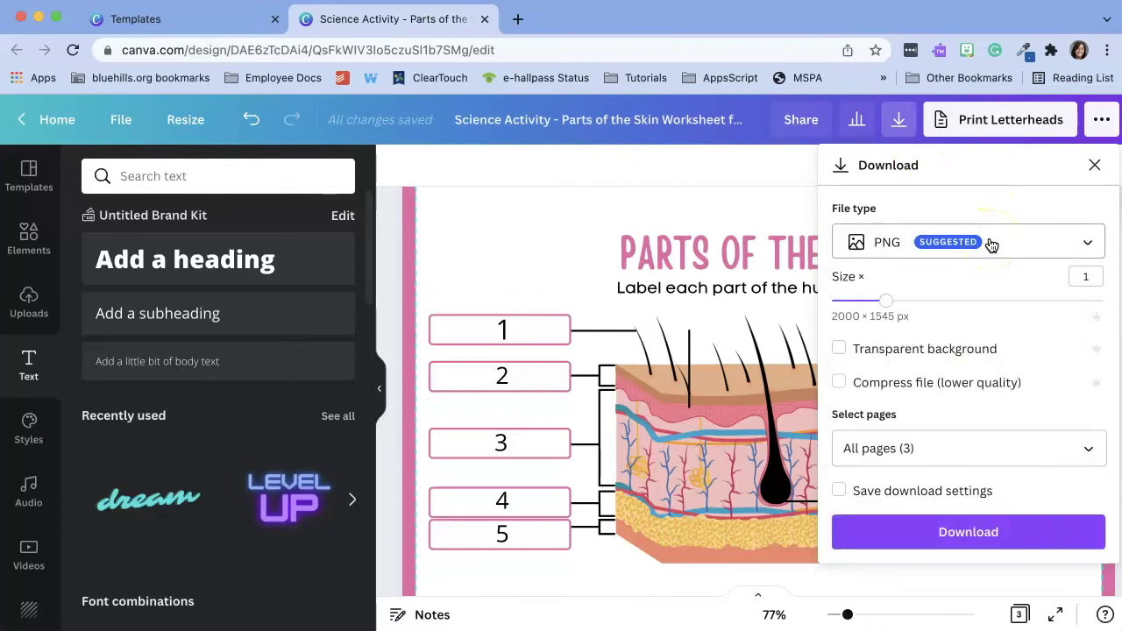
{"action": "left_click", "coordinate": [1083, 447]}
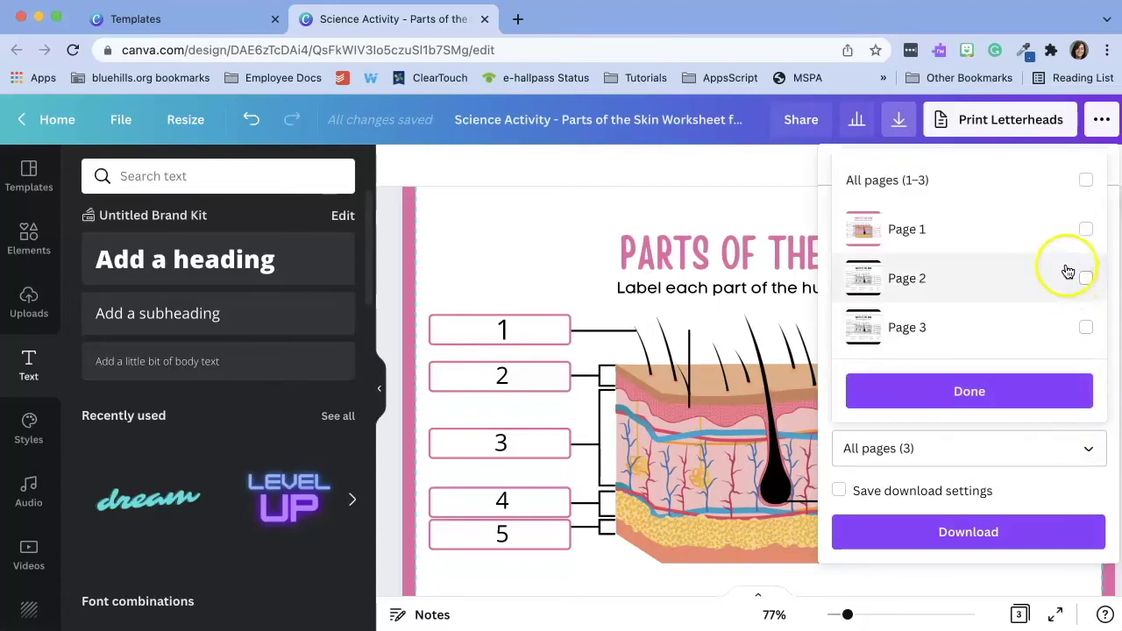
{"action": "left_click", "coordinate": [1086, 182]}
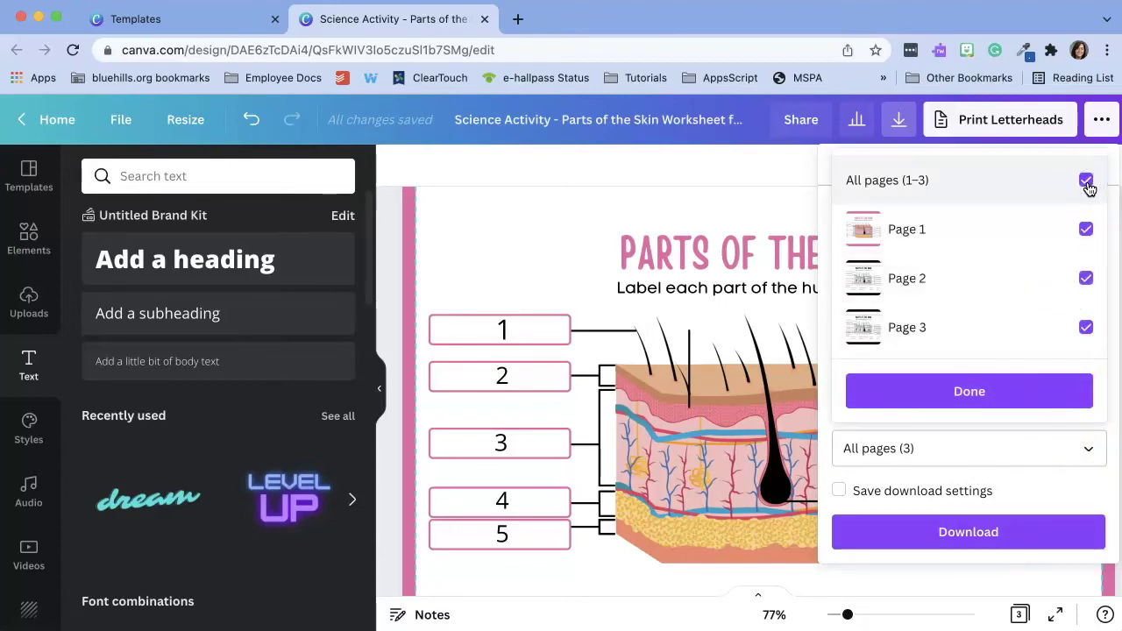
{"action": "left_click", "coordinate": [1086, 182]}
{"action": "left_click", "coordinate": [1086, 231]}
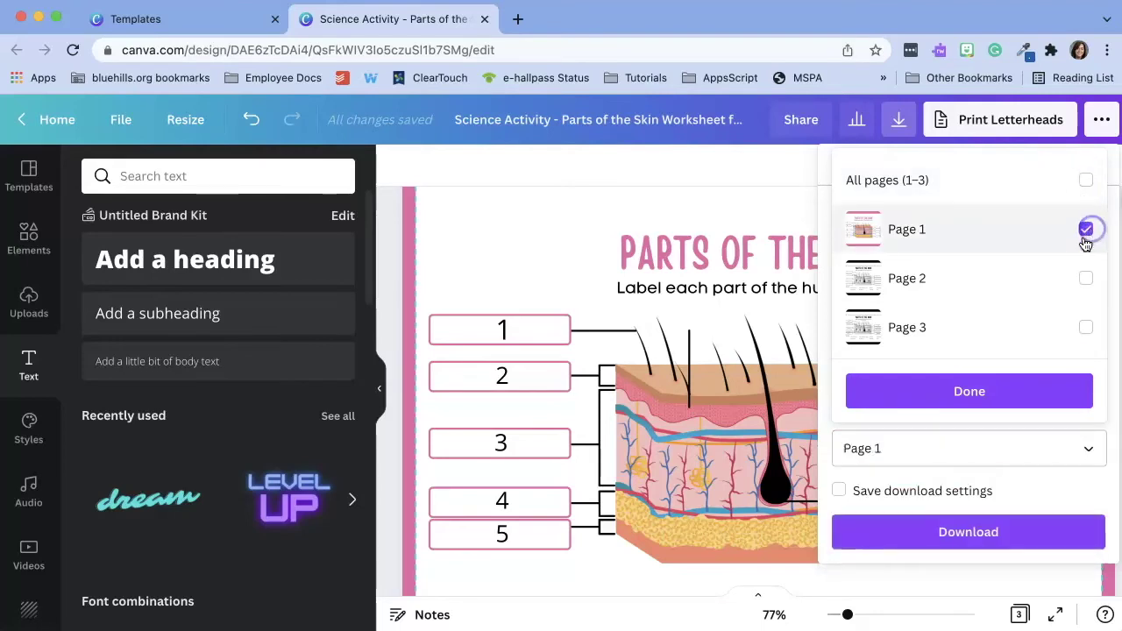
{"action": "left_click", "coordinate": [997, 395]}
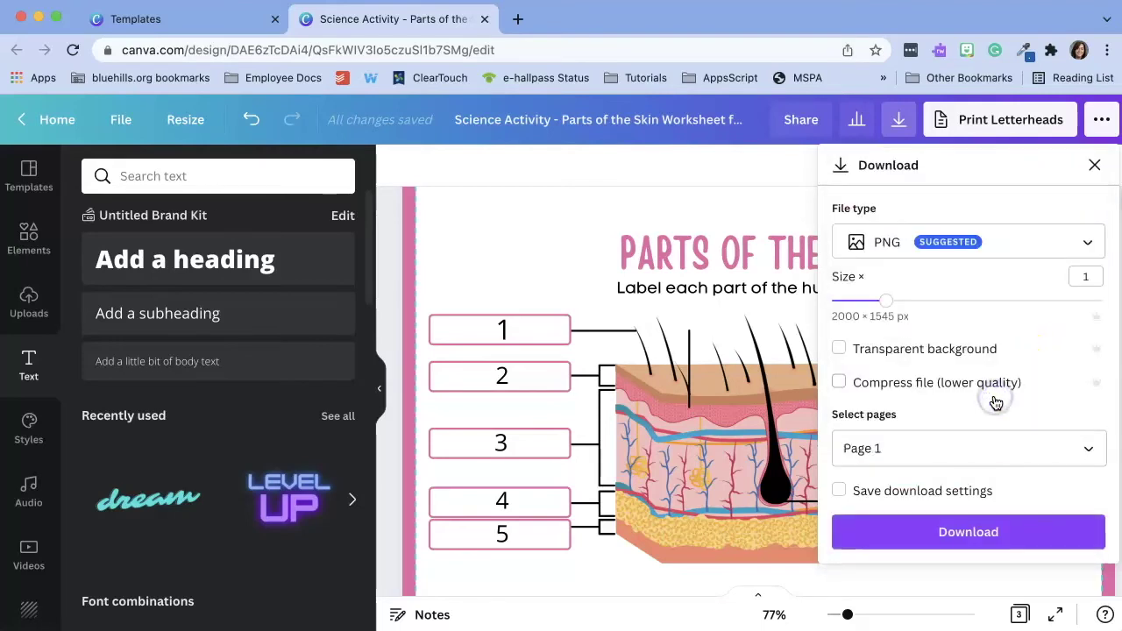
{"action": "left_click", "coordinate": [980, 541]}
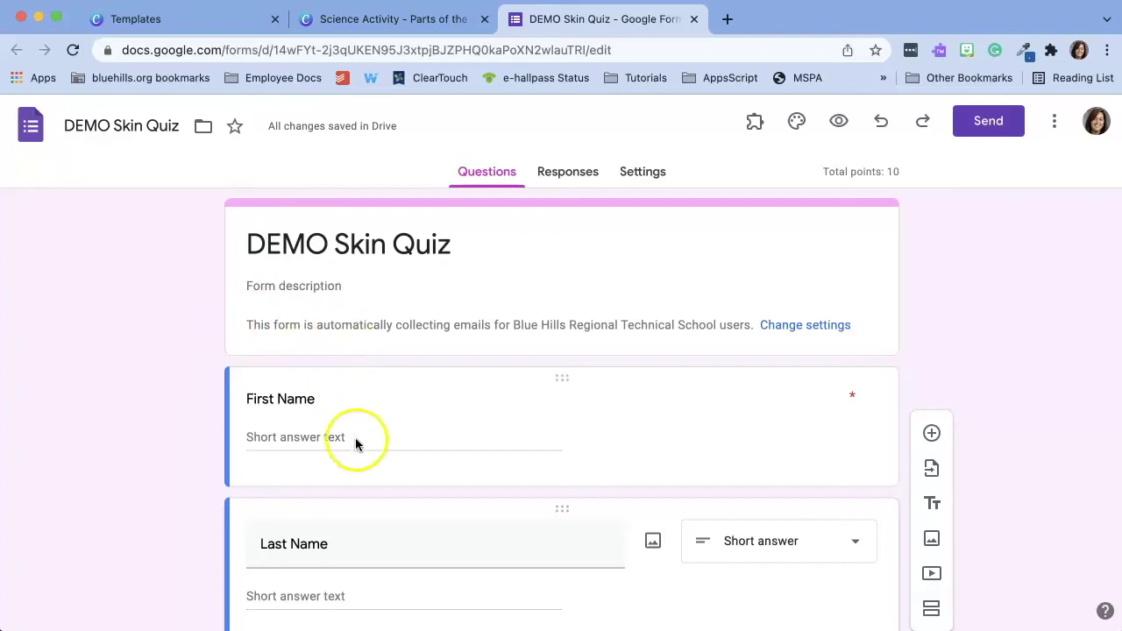
Review the DEMO Skin Quiz settings: grades released after manual review, 10-point default value.
{"action": "scroll", "coordinate": [355, 444], "scroll_direction": "down", "scroll_amount": 1}
{"action": "scroll", "coordinate": [355, 444], "scroll_direction": "down", "scroll_amount": 2}
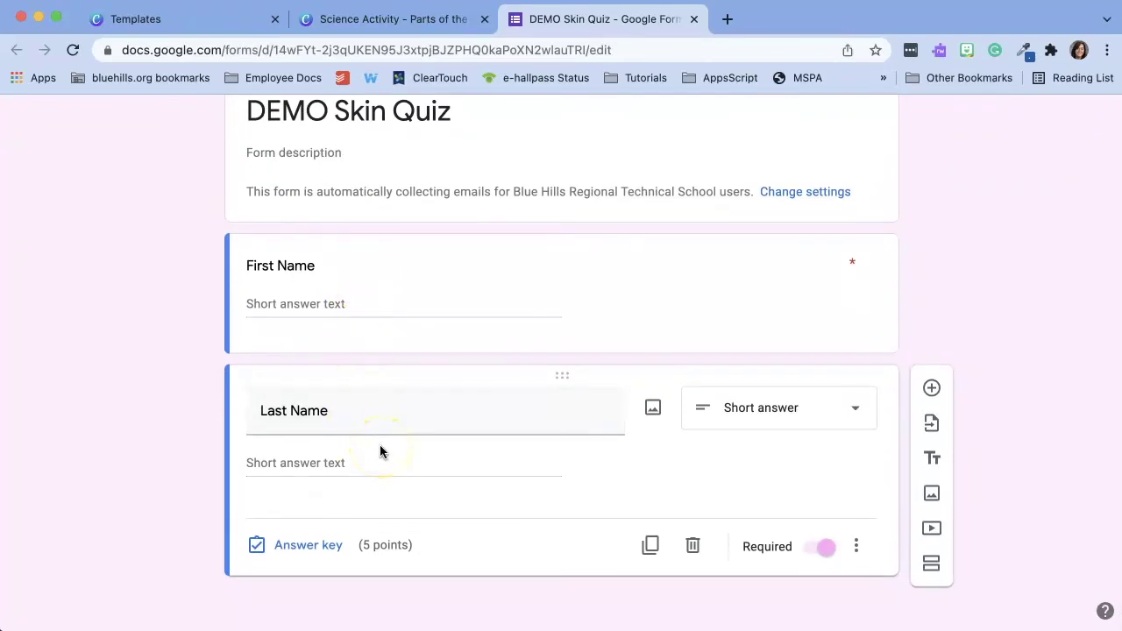
{"action": "scroll", "coordinate": [380, 445], "scroll_direction": "up", "scroll_amount": 3}
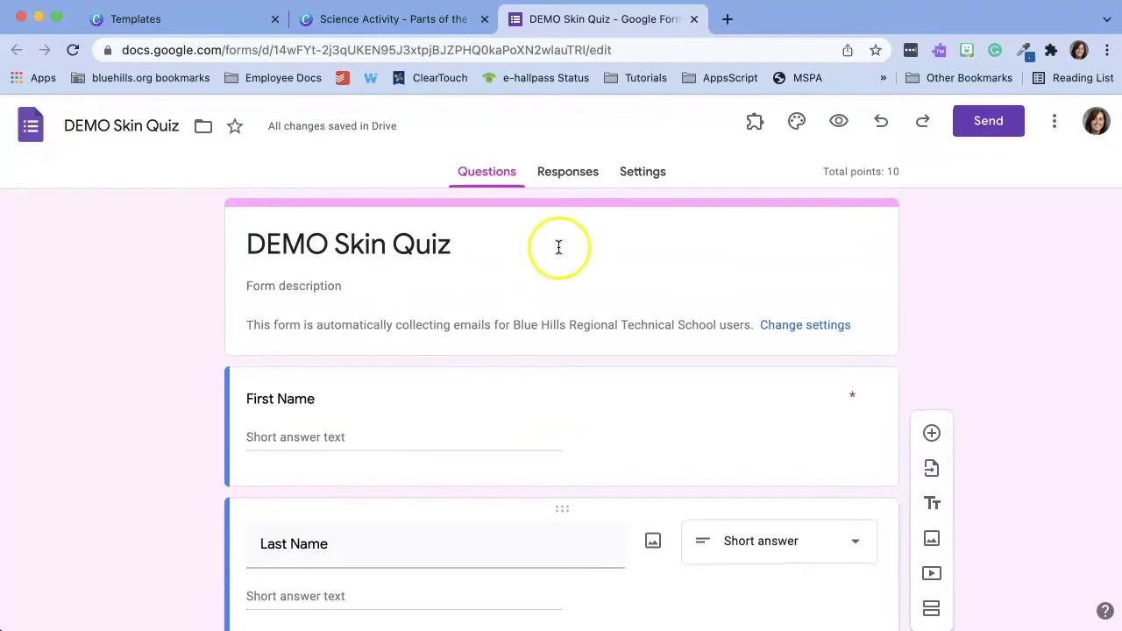
{"action": "left_click", "coordinate": [634, 184]}
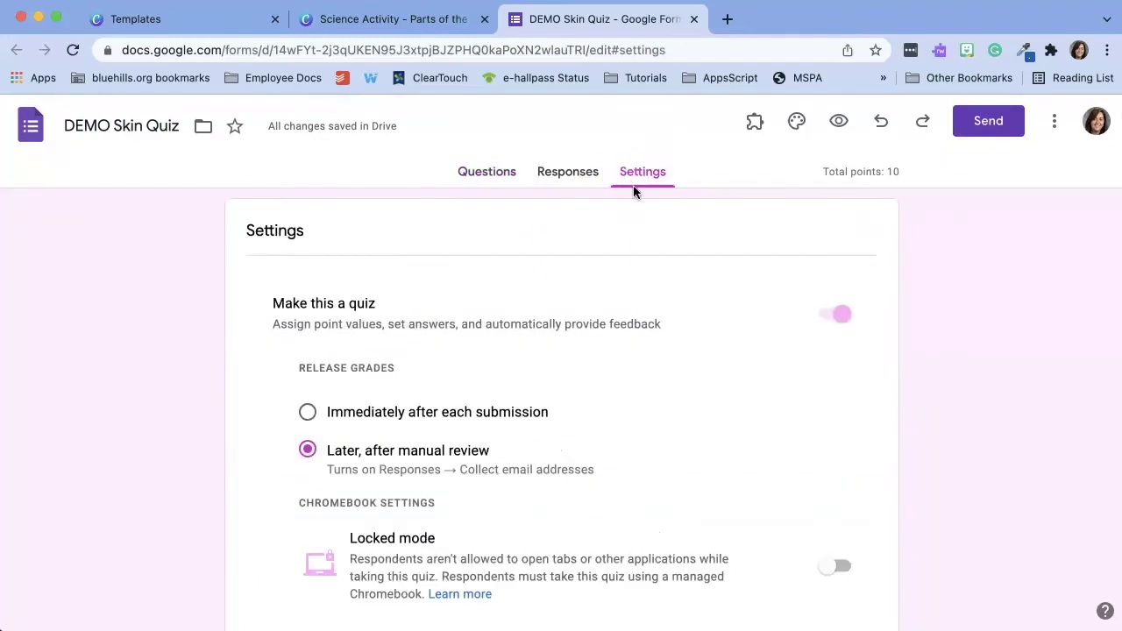
{"action": "scroll", "coordinate": [800, 353], "scroll_direction": "down", "scroll_amount": 1}
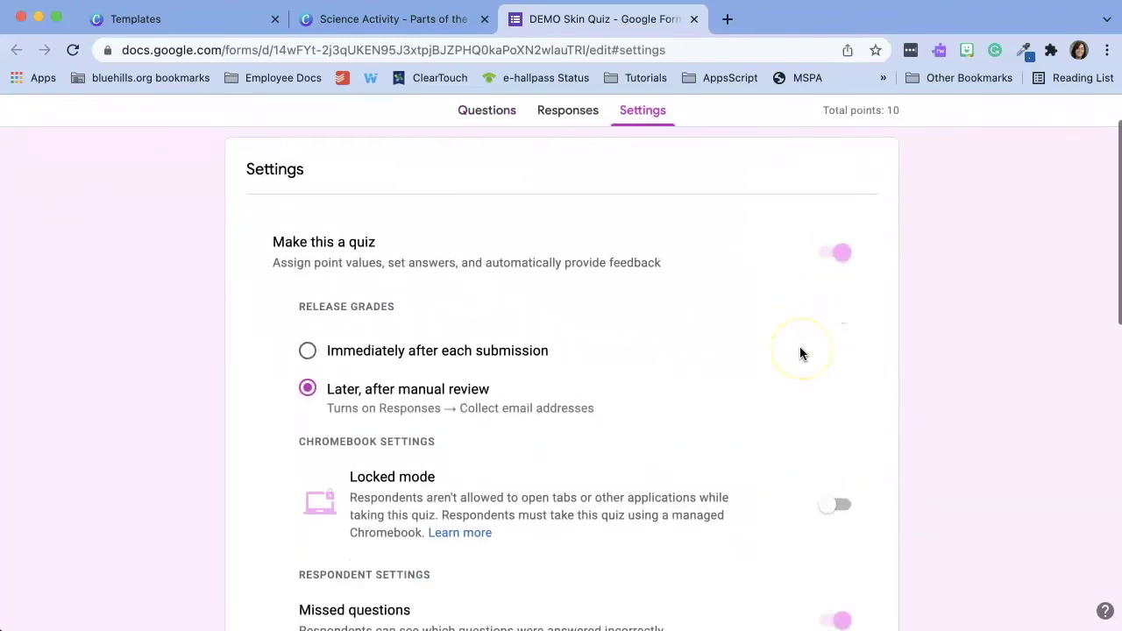
{"action": "scroll", "coordinate": [800, 350], "scroll_direction": "down", "scroll_amount": 5}
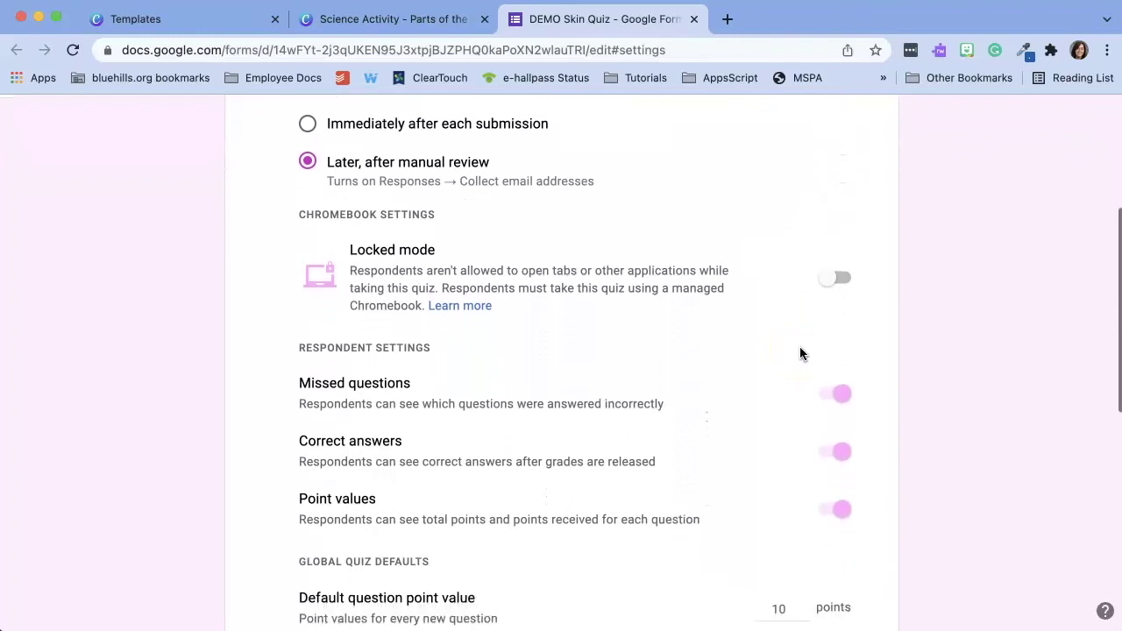
{"action": "scroll", "coordinate": [799, 353], "scroll_direction": "down", "scroll_amount": 4}
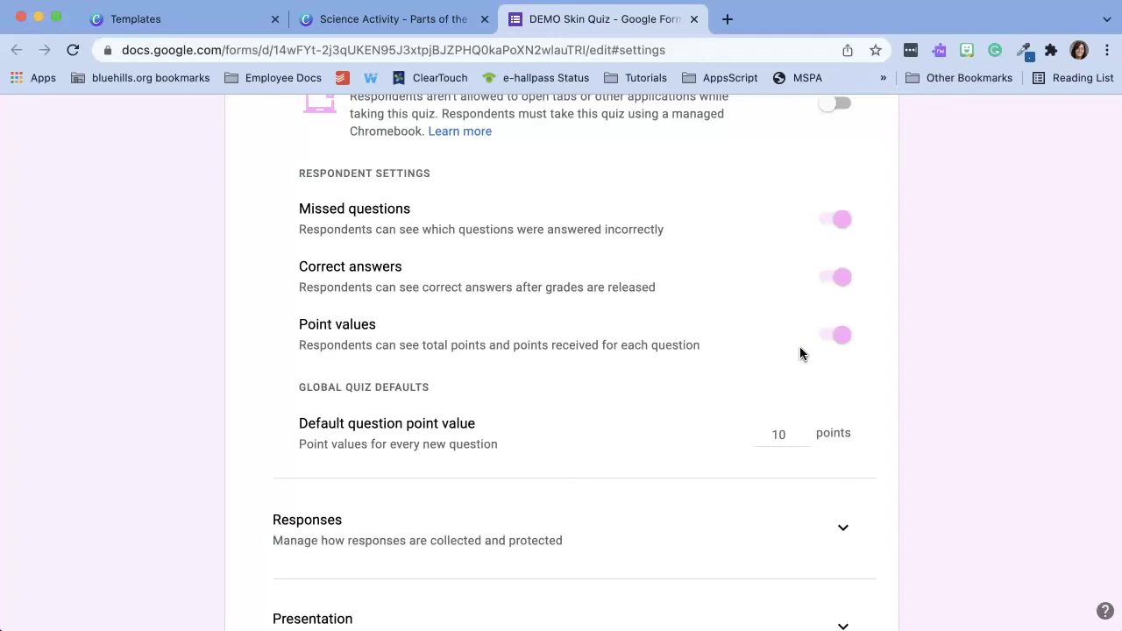
{"action": "scroll", "coordinate": [800, 353], "scroll_direction": "up", "scroll_amount": 10}
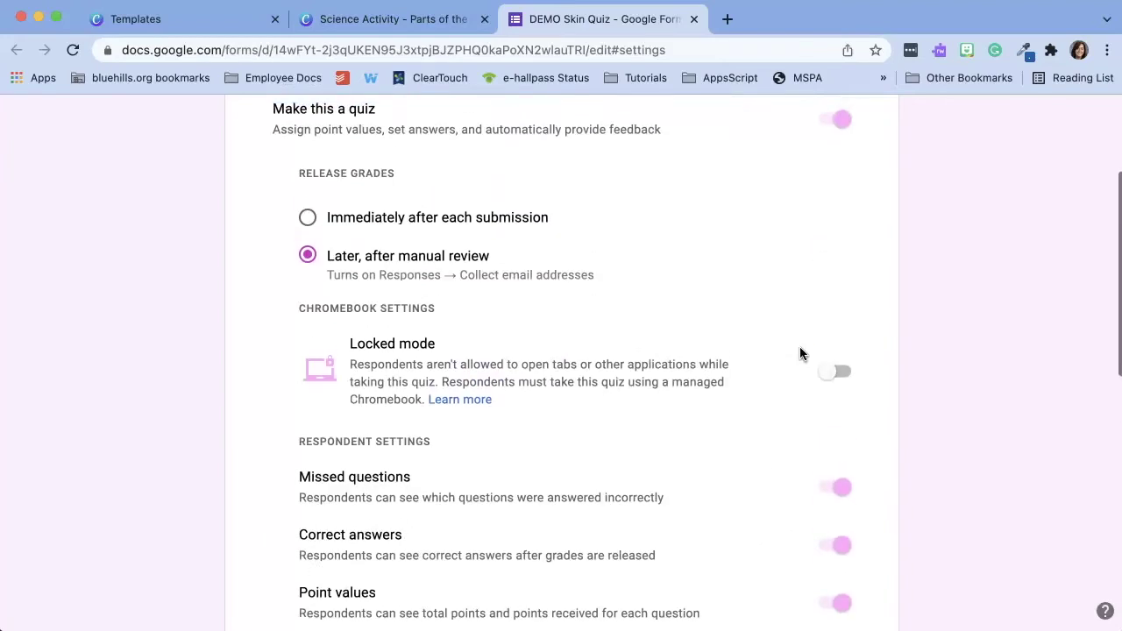
Upload the Parts of the Skin worksheet PNG from Downloads as an image item.
{"action": "left_click", "coordinate": [487, 172]}
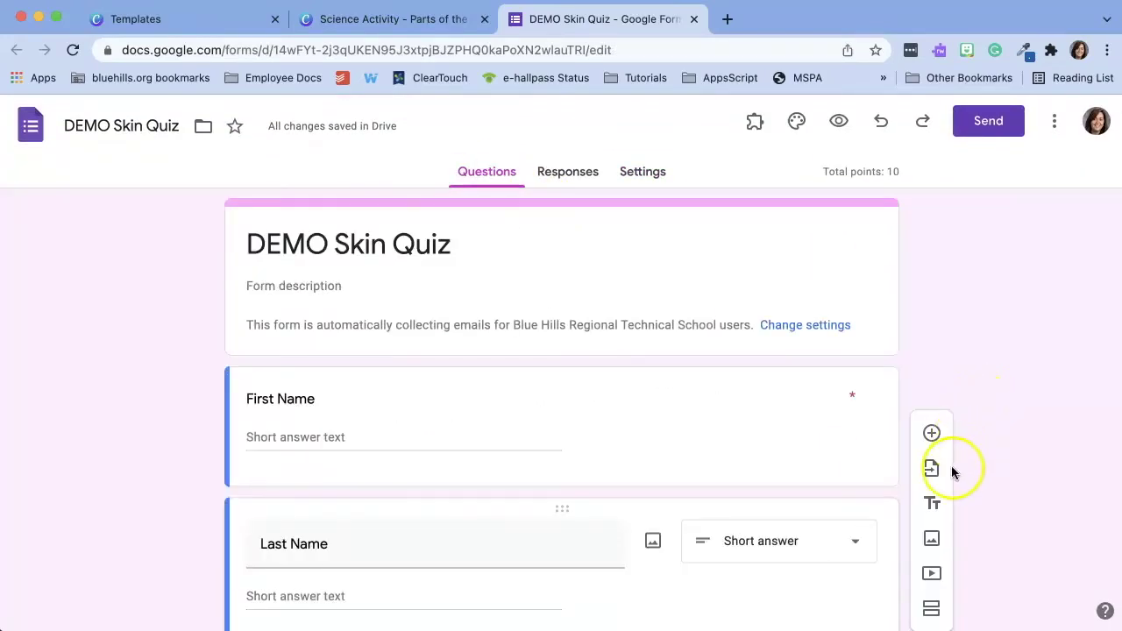
{"action": "left_click", "coordinate": [932, 544]}
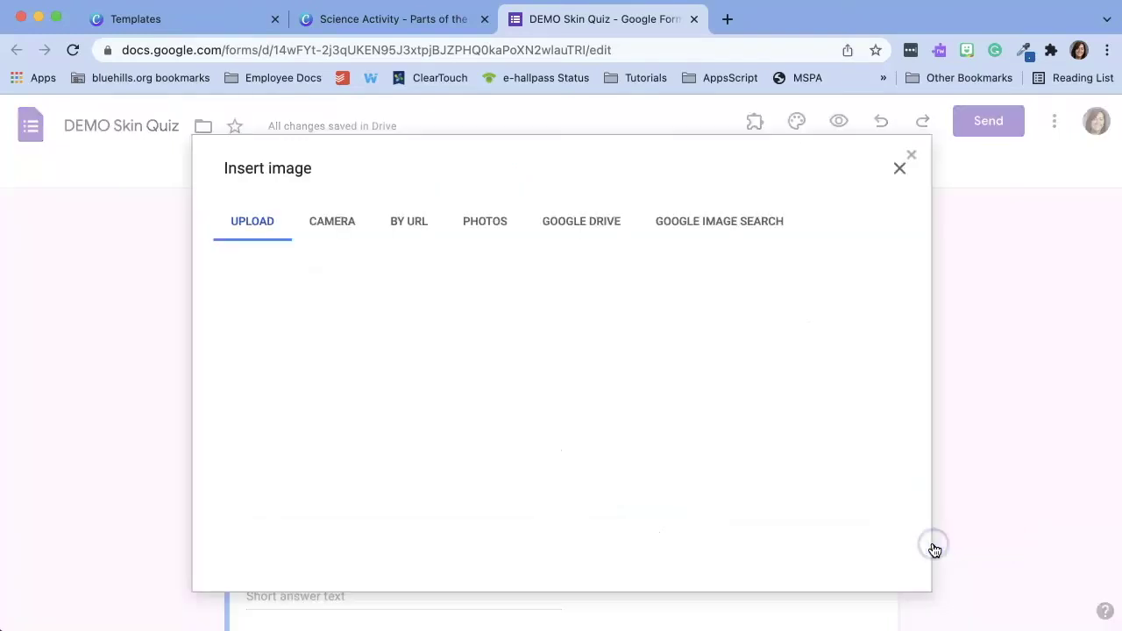
{"action": "left_click", "coordinate": [565, 474]}
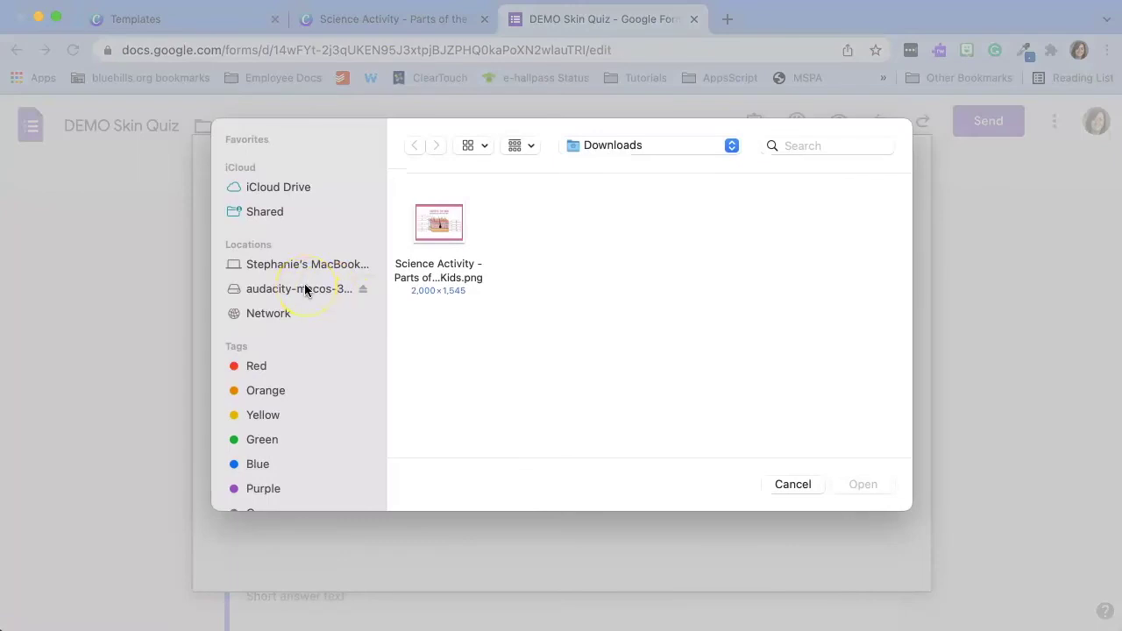
{"action": "left_click", "coordinate": [438, 220]}
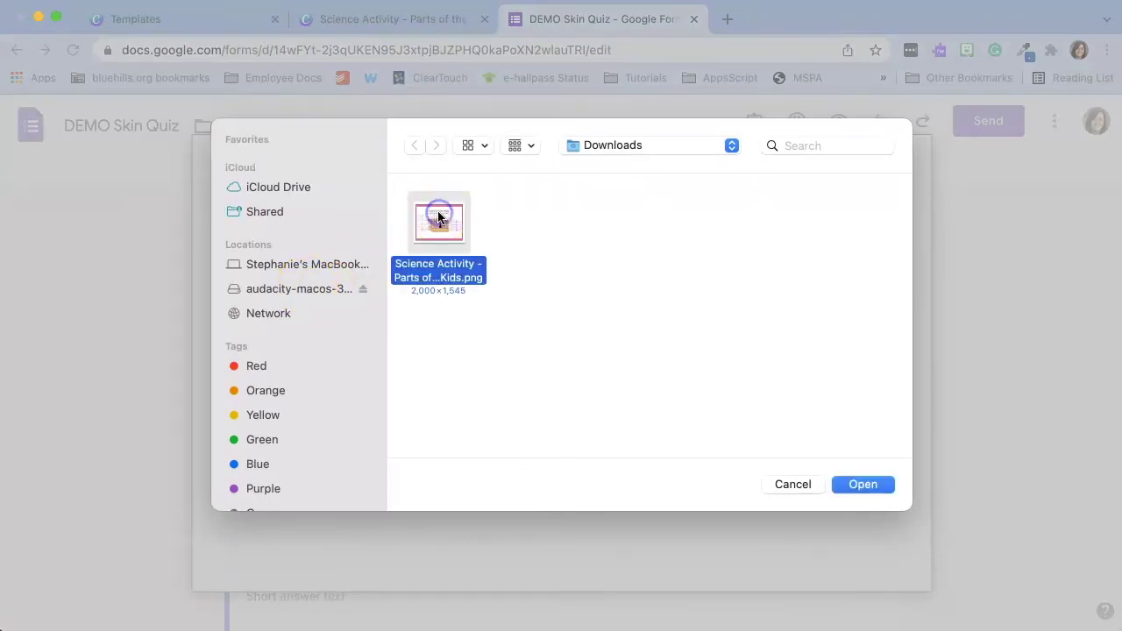
{"action": "left_click", "coordinate": [858, 491]}
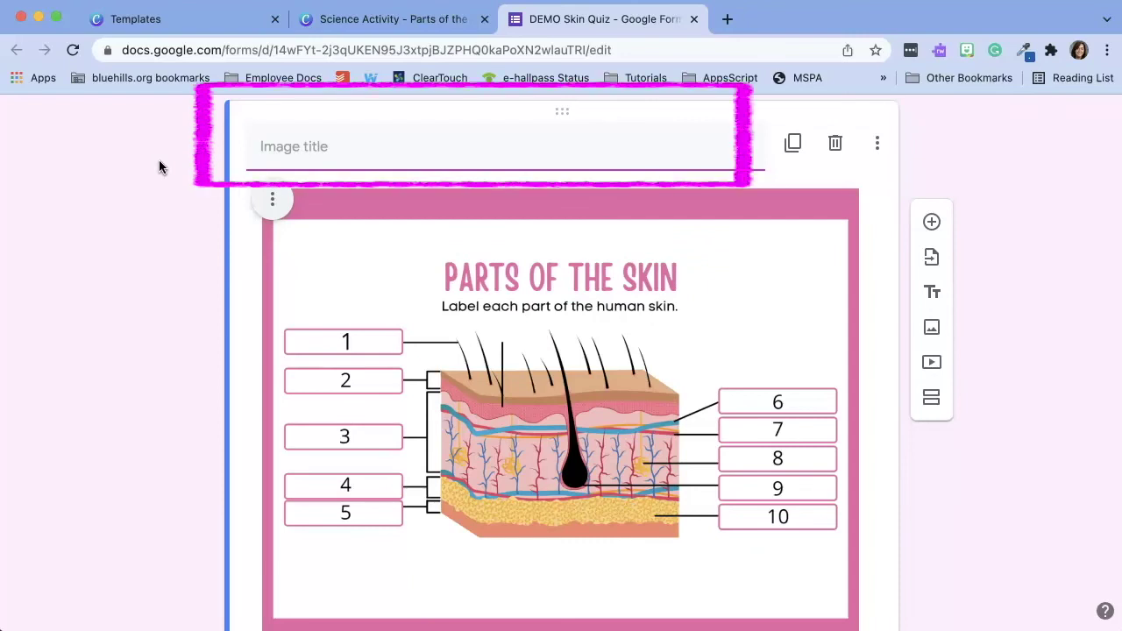
Paste an instruction title onto the image and add a new question titled '1'.
{"action": "type", "text": "Please use the image below to answer the questions that follow"}
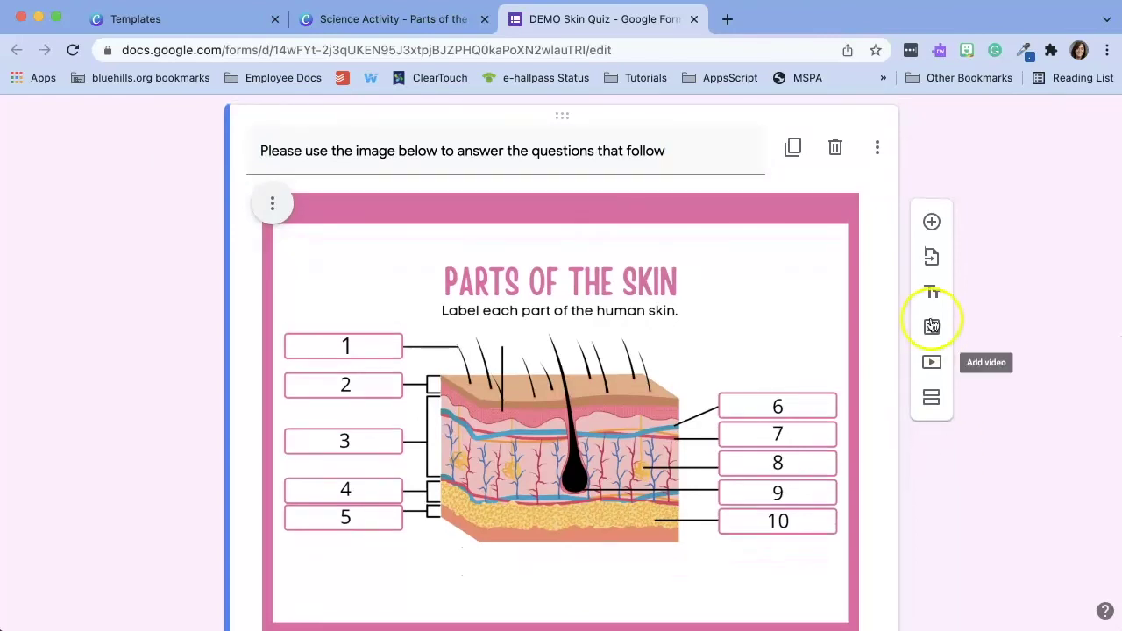
{"action": "left_click", "coordinate": [929, 225]}
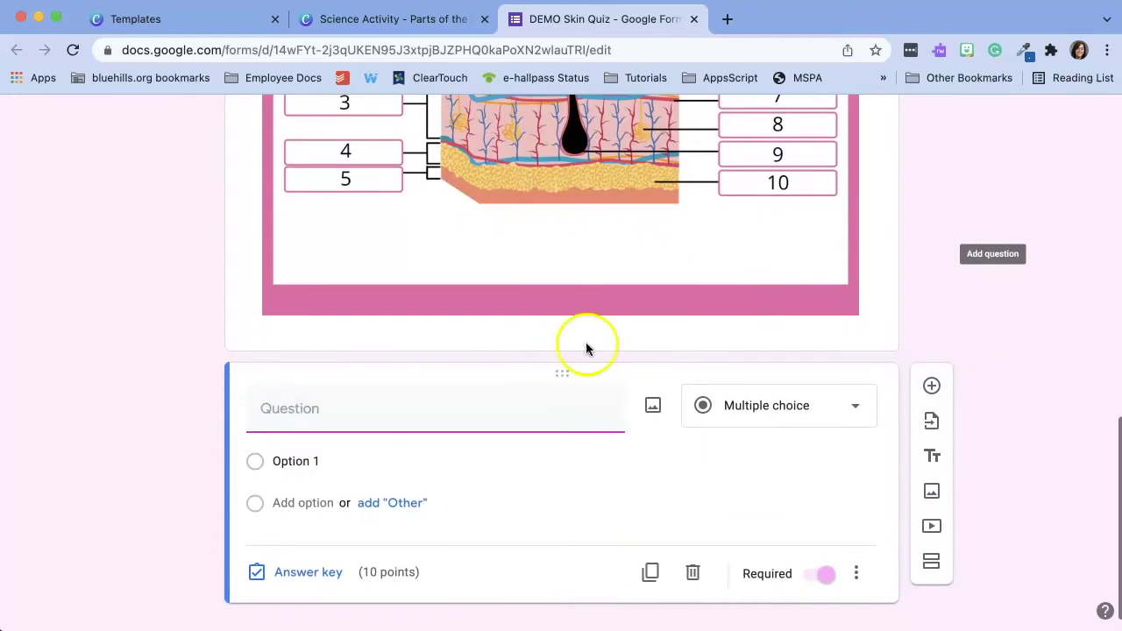
{"action": "left_click", "coordinate": [408, 405]}
{"action": "type", "text": "1."}
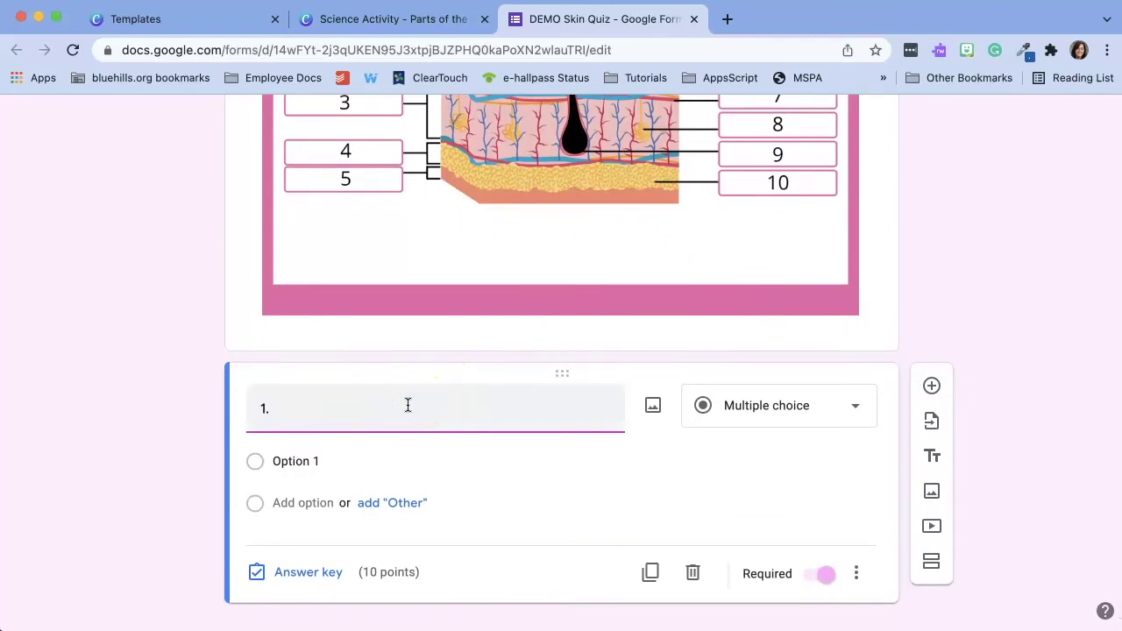
{"action": "left_click", "coordinate": [851, 397]}
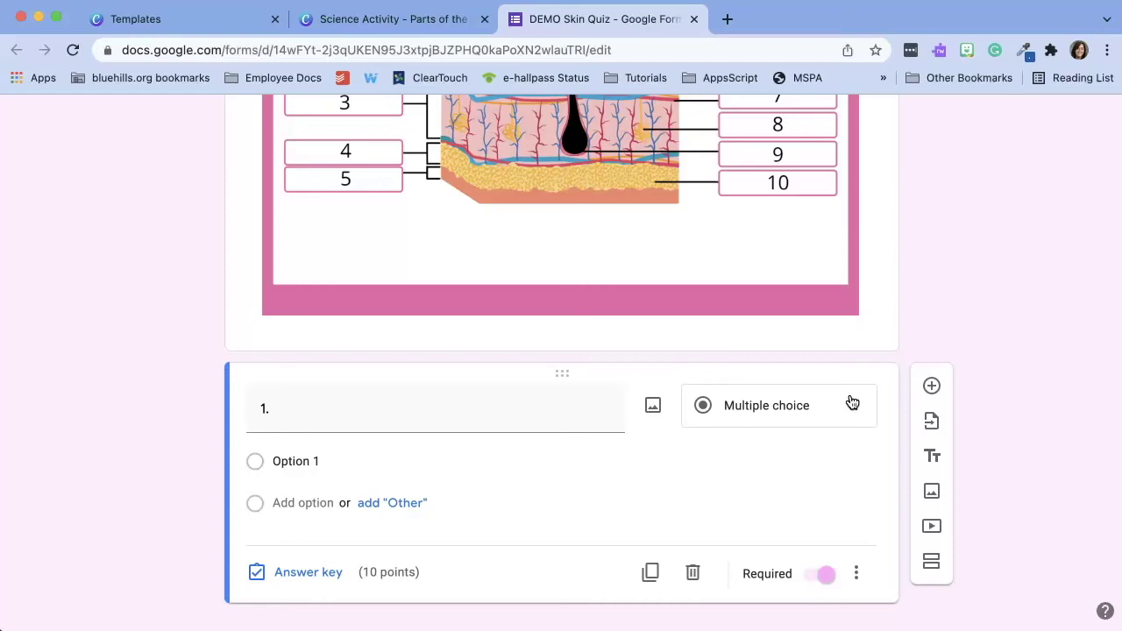
Make question 1 a dropdown and paste the ten skin-part choices ending with Adipose Tissue.
{"action": "left_click", "coordinate": [852, 402]}
{"action": "left_click", "coordinate": [822, 327]}
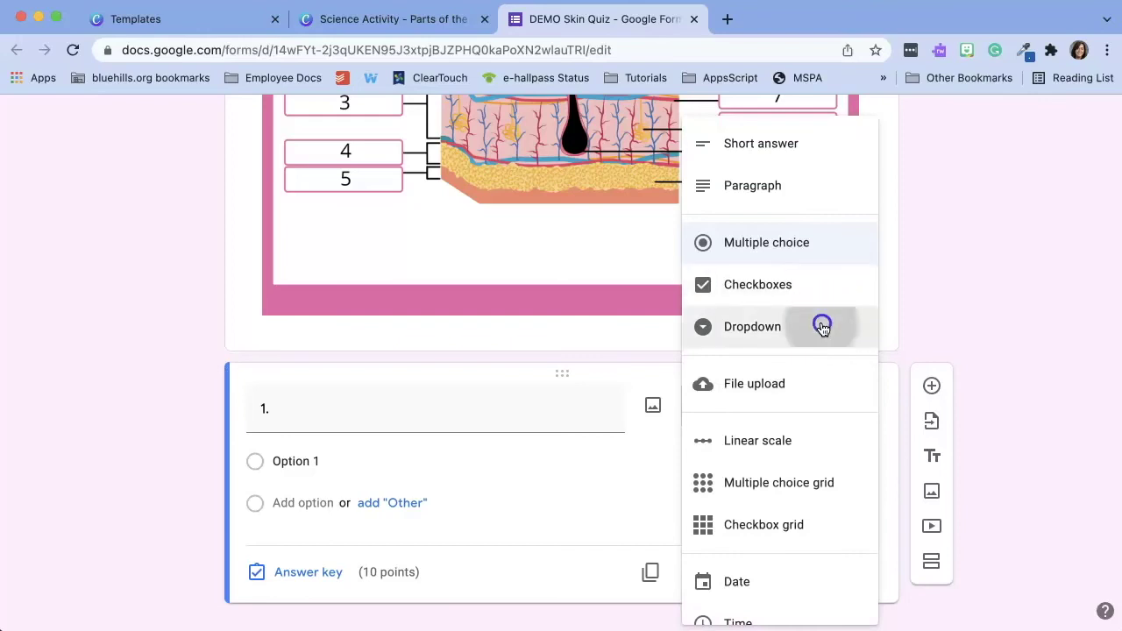
{"action": "left_click", "coordinate": [326, 467]}
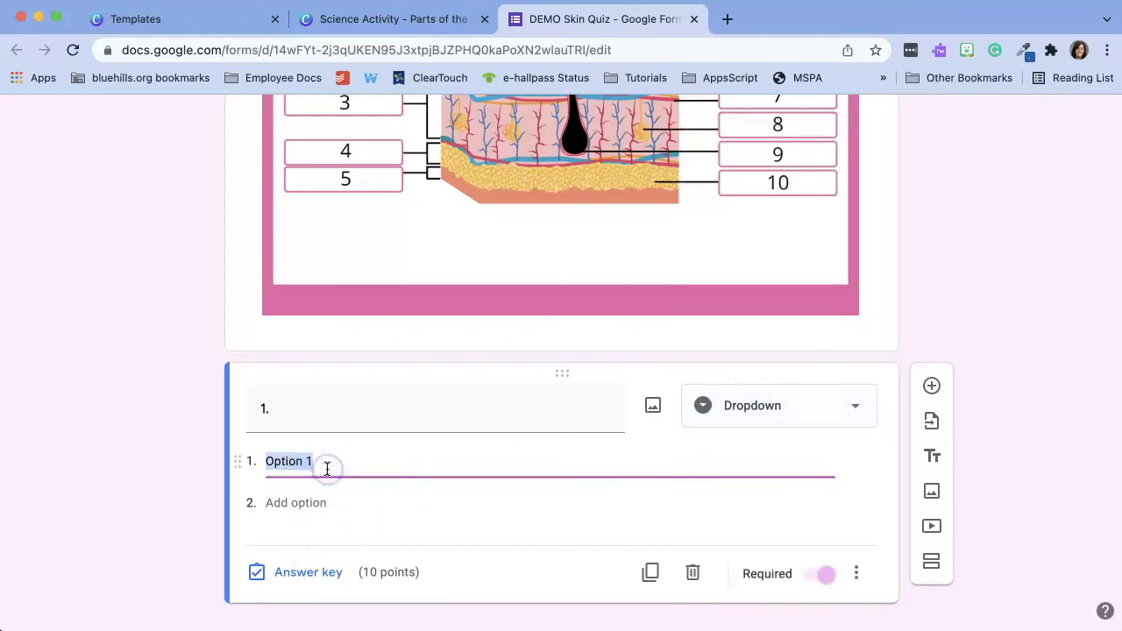
{"action": "key", "text": "super+v"}
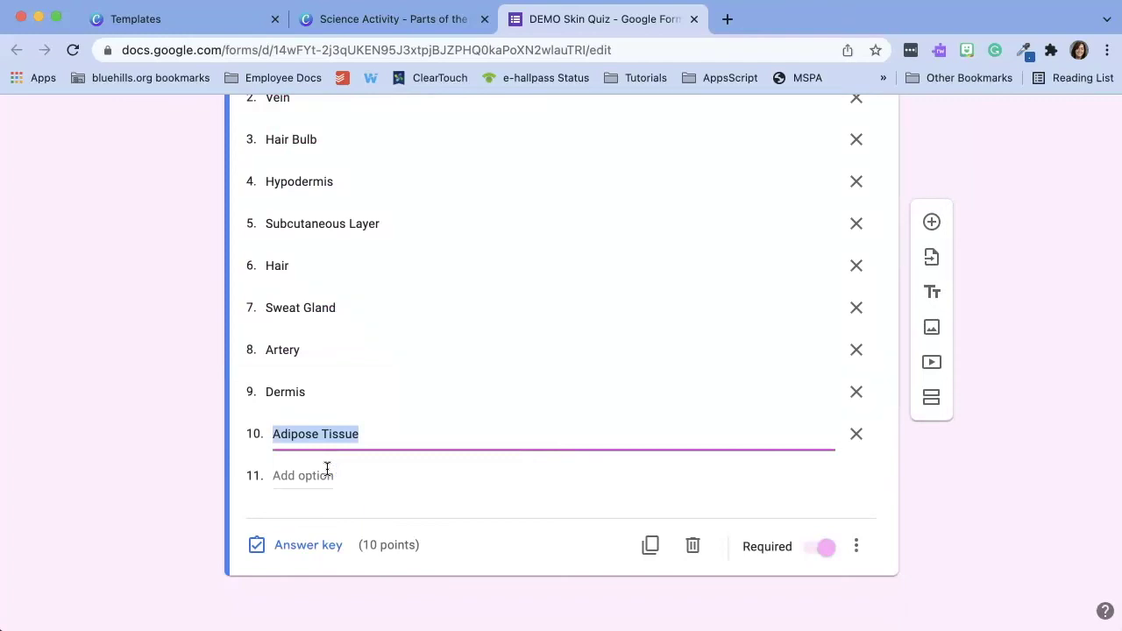
{"action": "scroll", "coordinate": [326, 471], "scroll_direction": "up", "scroll_amount": 15}
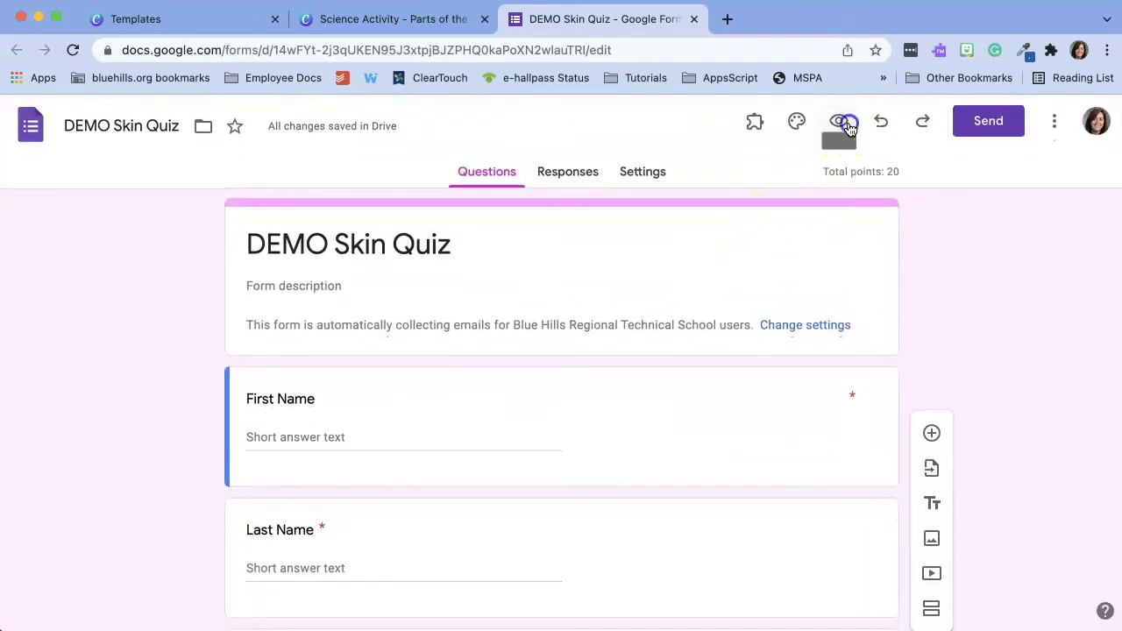
{"action": "left_click", "coordinate": [841, 123]}
{"action": "scroll", "coordinate": [851, 130], "scroll_direction": "down", "scroll_amount": 5}
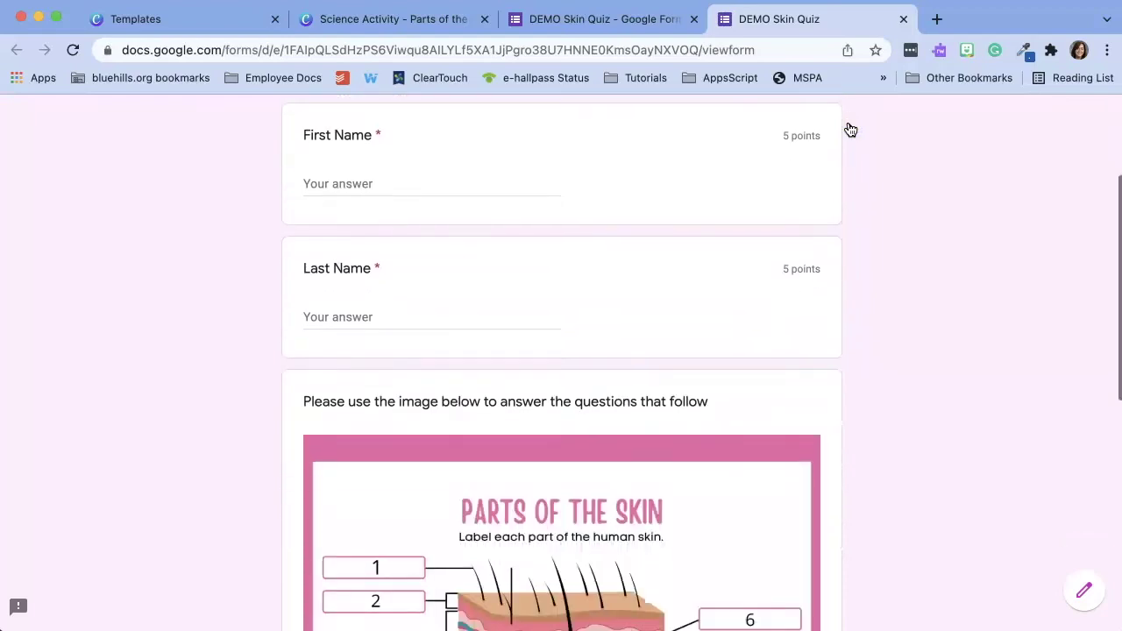
{"action": "scroll", "coordinate": [848, 129], "scroll_direction": "down", "scroll_amount": 3}
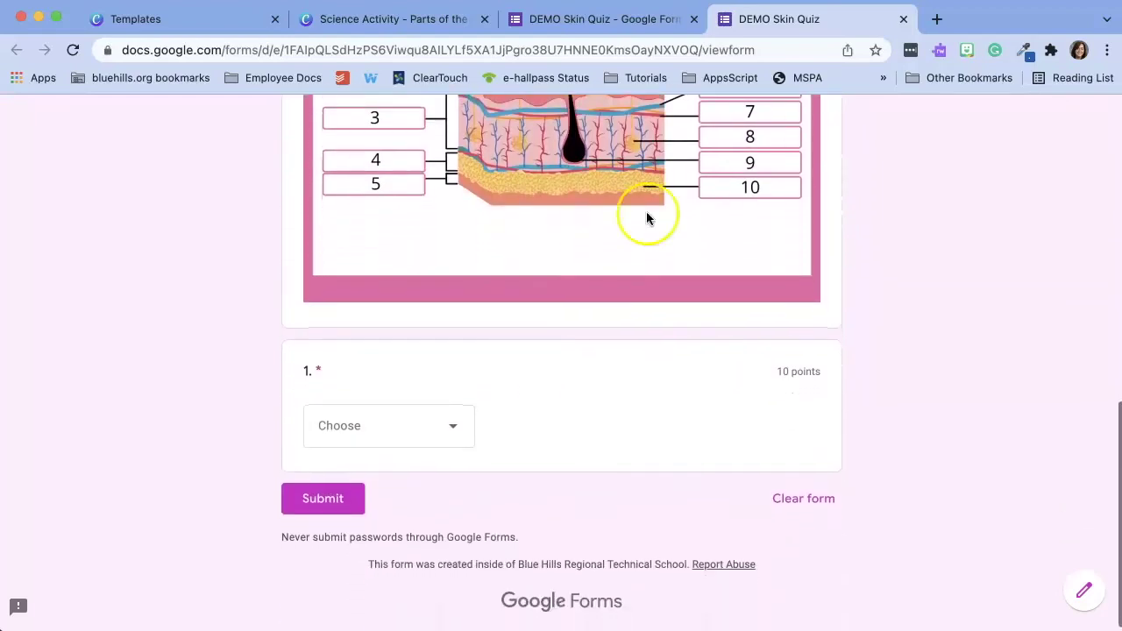
{"action": "left_click", "coordinate": [371, 437]}
{"action": "left_click", "coordinate": [369, 417]}
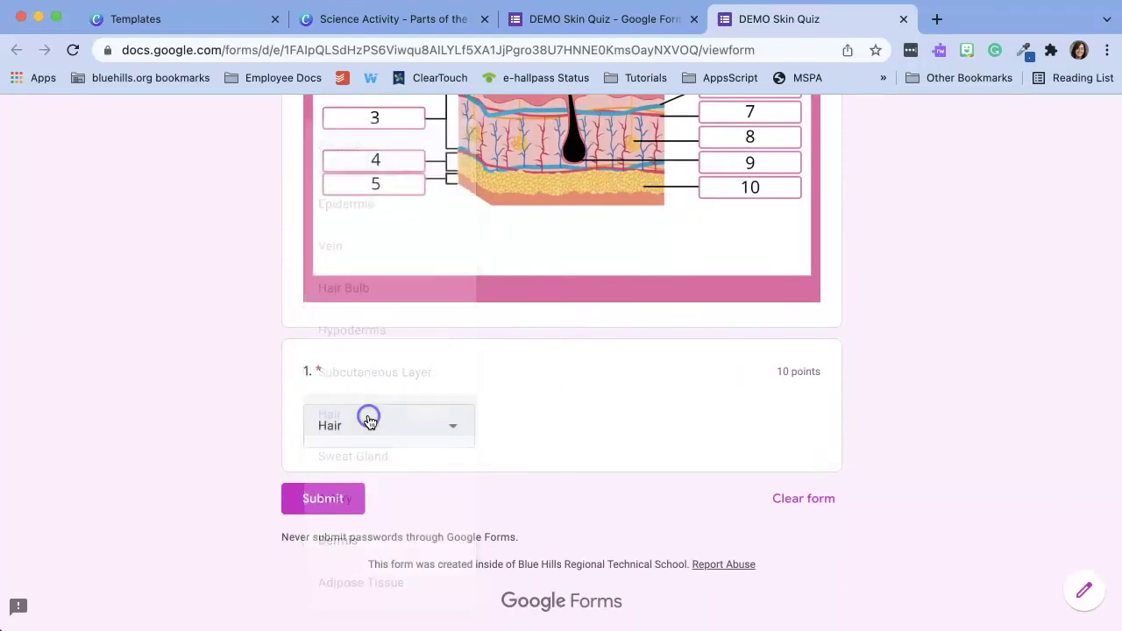
{"action": "scroll", "coordinate": [219, 362], "scroll_direction": "up", "scroll_amount": 5}
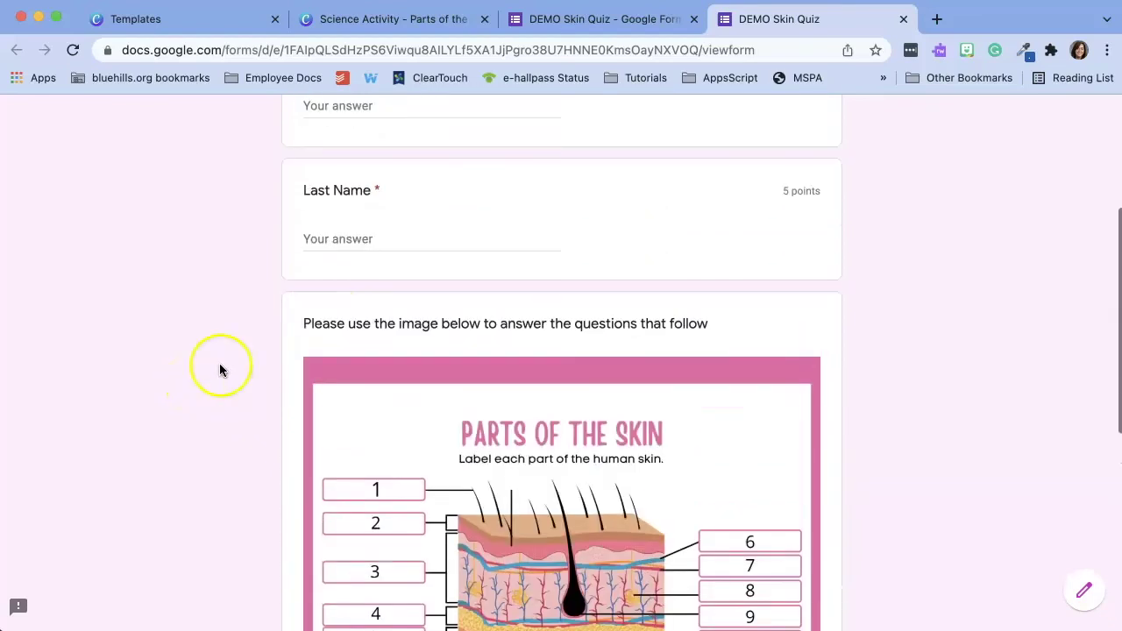
{"action": "left_click", "coordinate": [902, 19]}
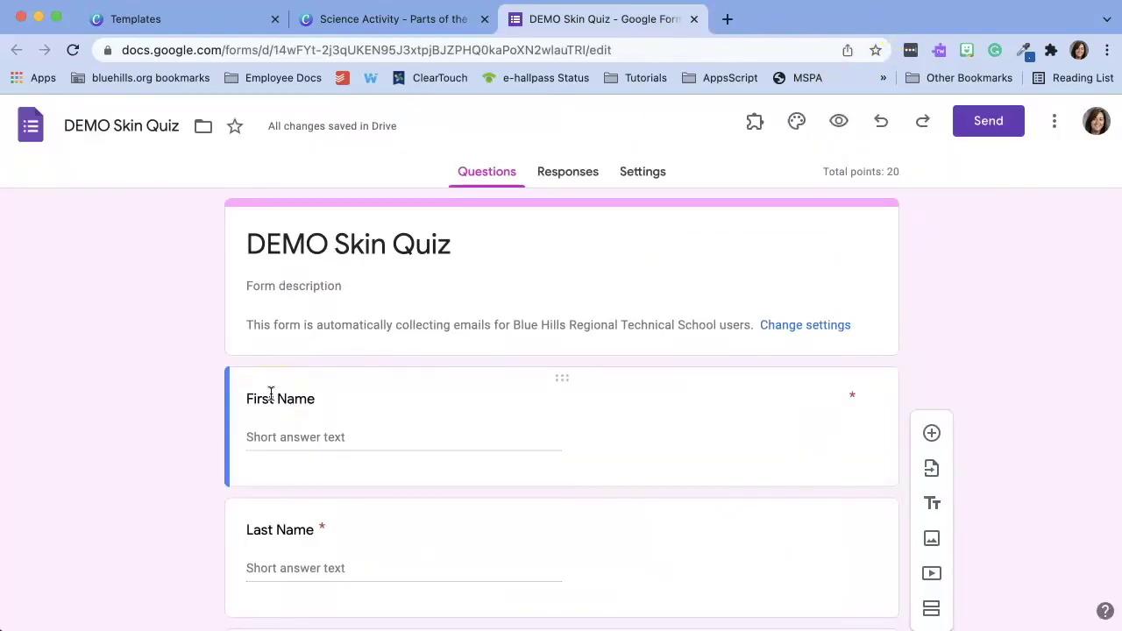
Duplicate the skin-part dropdown question repeatedly, renumbering a copy '4.' and deleting the extra card.
{"action": "scroll", "coordinate": [271, 394], "scroll_direction": "down", "scroll_amount": 12}
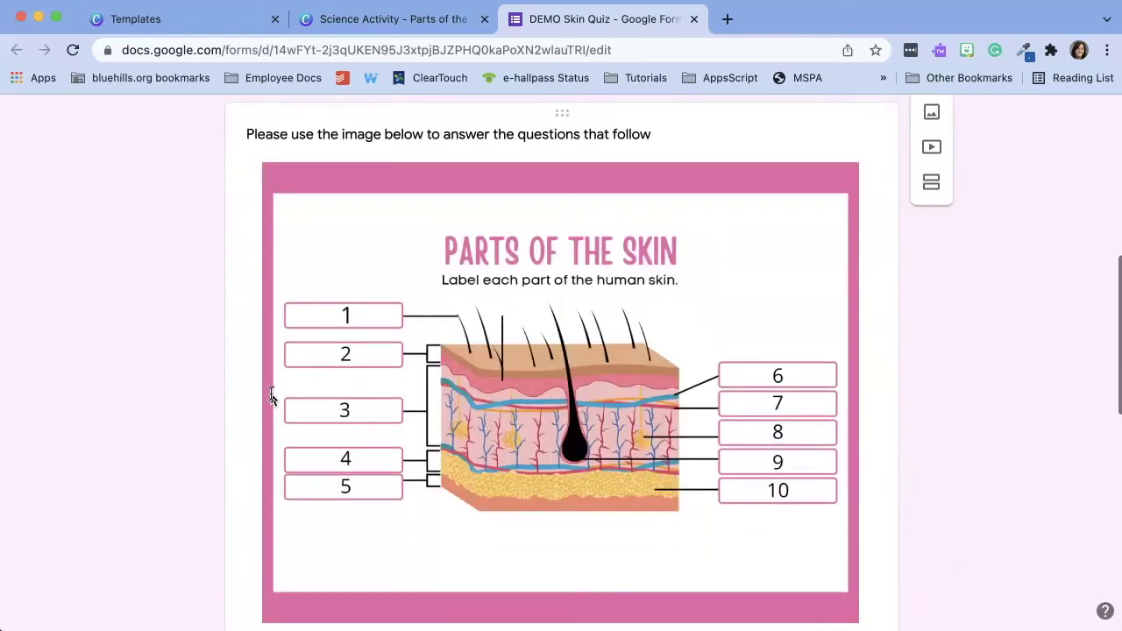
{"action": "scroll", "coordinate": [271, 396], "scroll_direction": "down", "scroll_amount": 1}
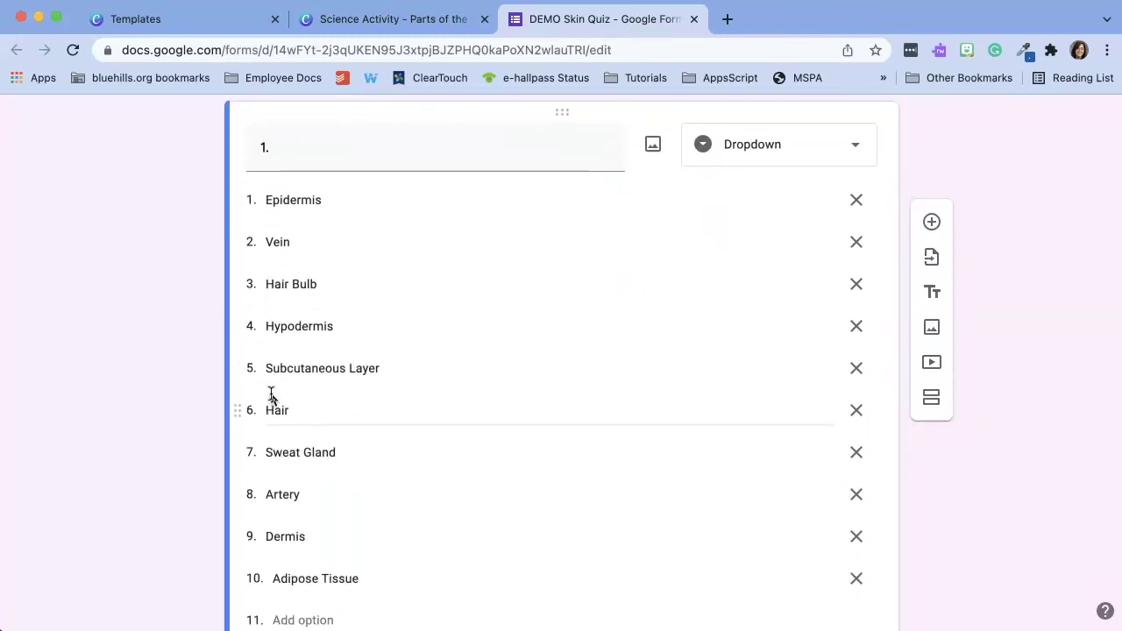
{"action": "scroll", "coordinate": [271, 395], "scroll_direction": "down", "scroll_amount": 3}
{"action": "left_click", "coordinate": [545, 545]}
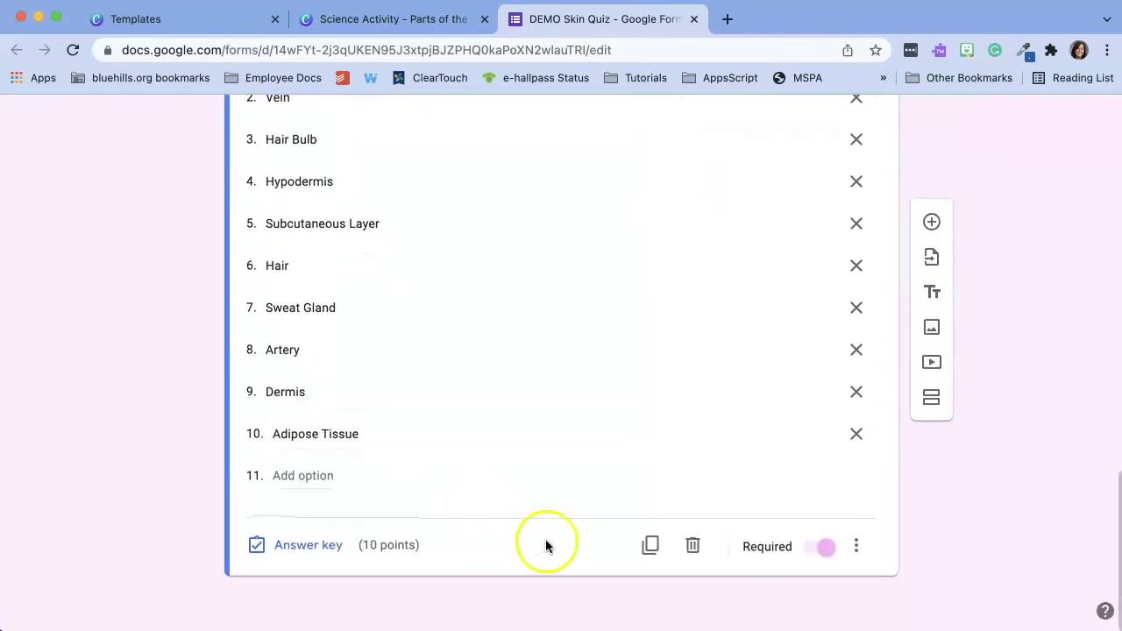
{"action": "left_click", "coordinate": [650, 545]}
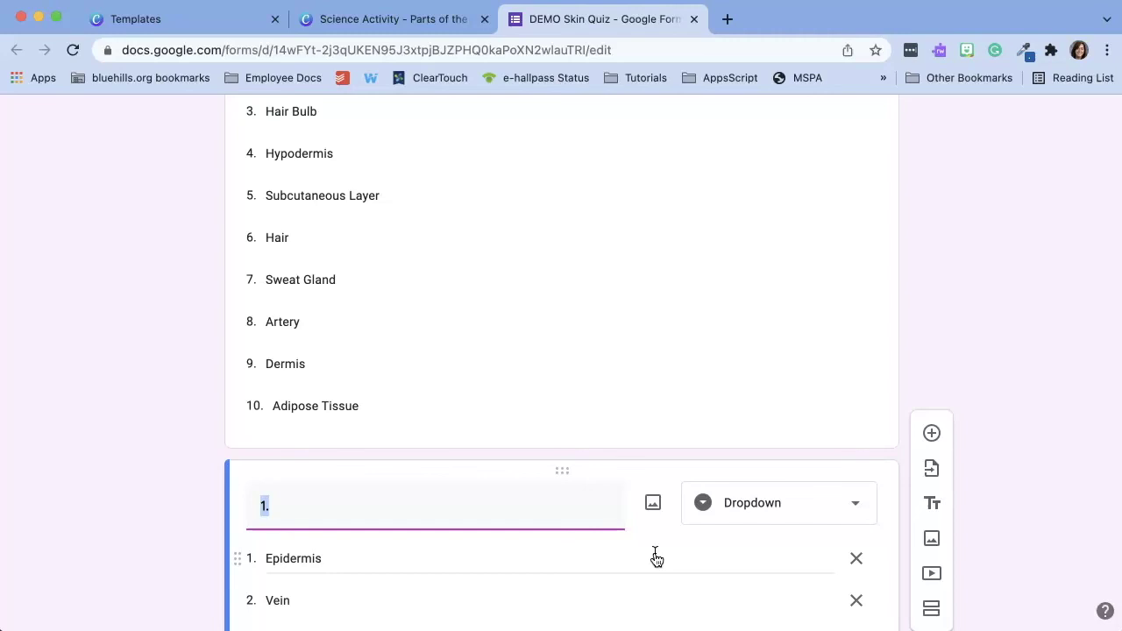
{"action": "scroll", "coordinate": [657, 560], "scroll_direction": "down", "scroll_amount": 6}
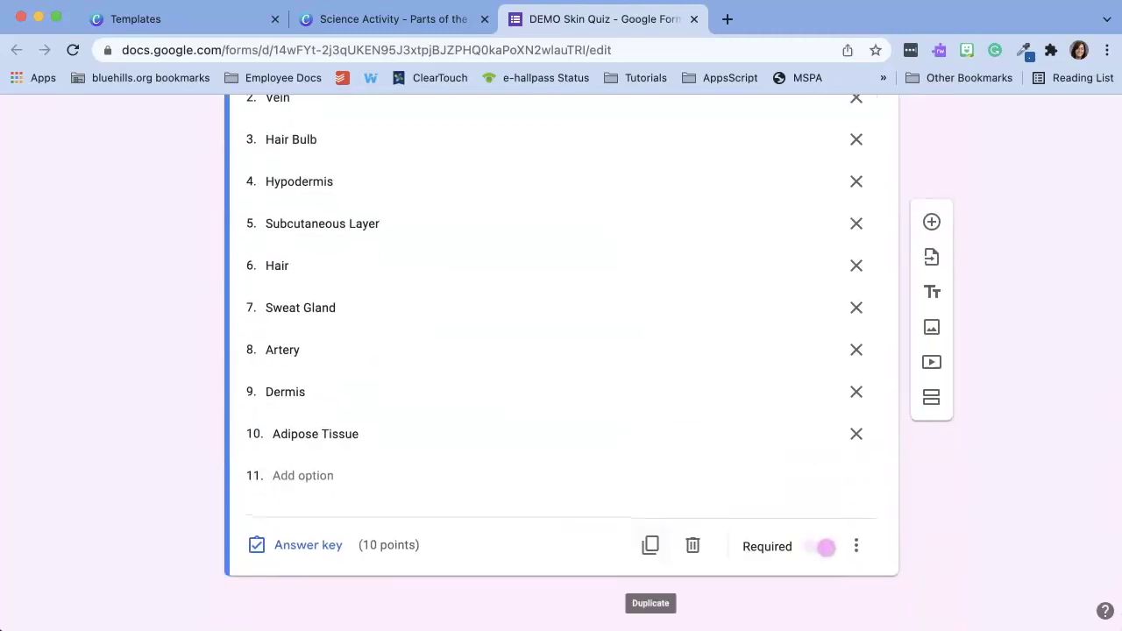
{"action": "left_click", "coordinate": [662, 544]}
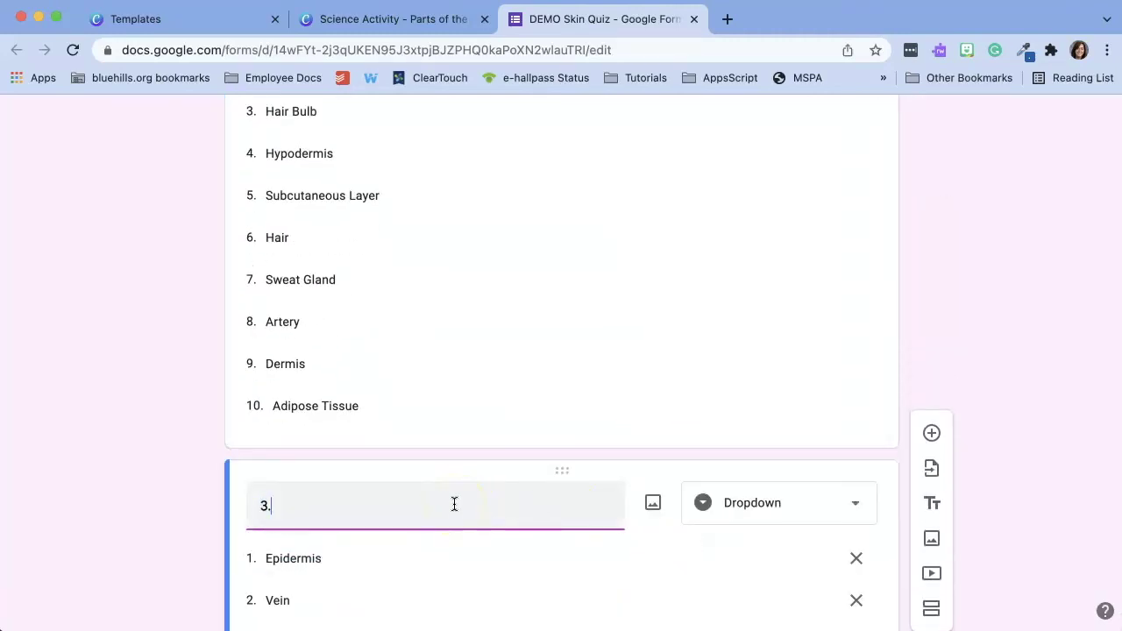
{"action": "scroll", "coordinate": [454, 504], "scroll_direction": "down", "scroll_amount": 6}
{"action": "left_click", "coordinate": [658, 555]}
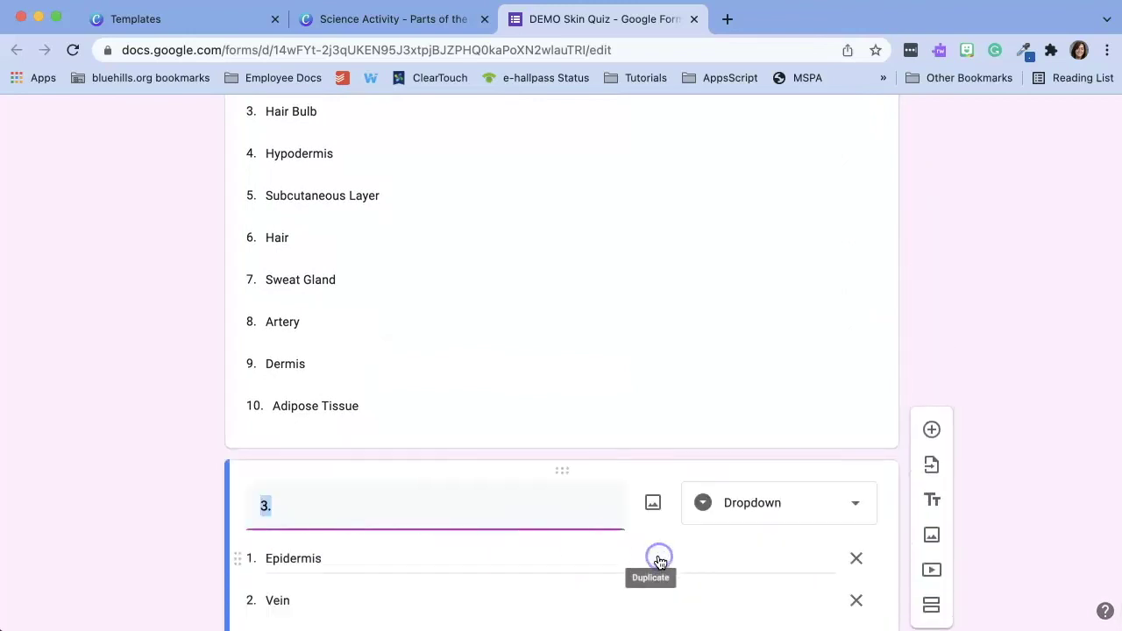
{"action": "type", "text": "4."}
{"action": "scroll", "coordinate": [660, 561], "scroll_direction": "down", "scroll_amount": 6}
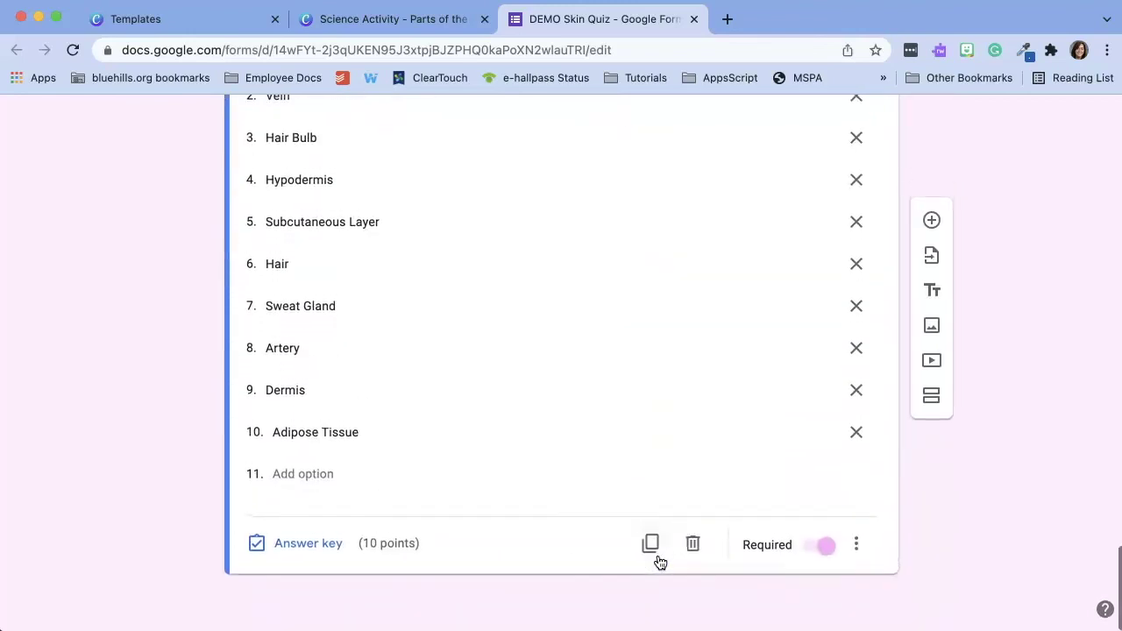
{"action": "left_click", "coordinate": [693, 553]}
Mark Hair Bulb as the correct answer in question 1's answer key.
{"action": "scroll", "coordinate": [647, 560], "scroll_direction": "up", "scroll_amount": 15}
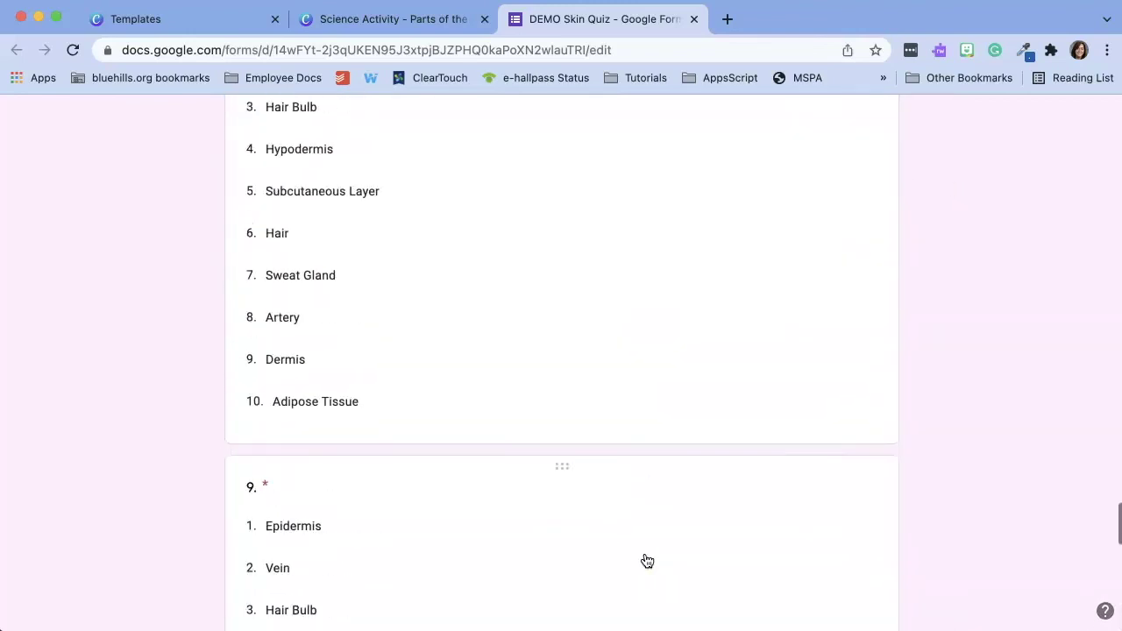
{"action": "scroll", "coordinate": [646, 561], "scroll_direction": "up", "scroll_amount": 20}
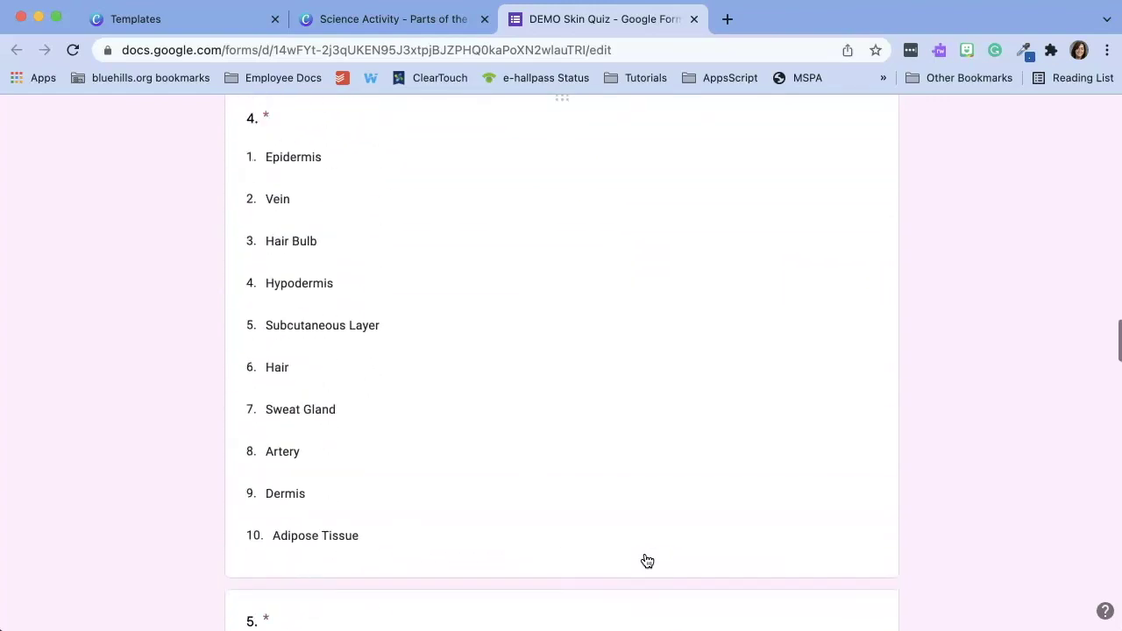
{"action": "scroll", "coordinate": [647, 561], "scroll_direction": "up", "scroll_amount": 5}
{"action": "scroll", "coordinate": [647, 561], "scroll_direction": "down", "scroll_amount": 4}
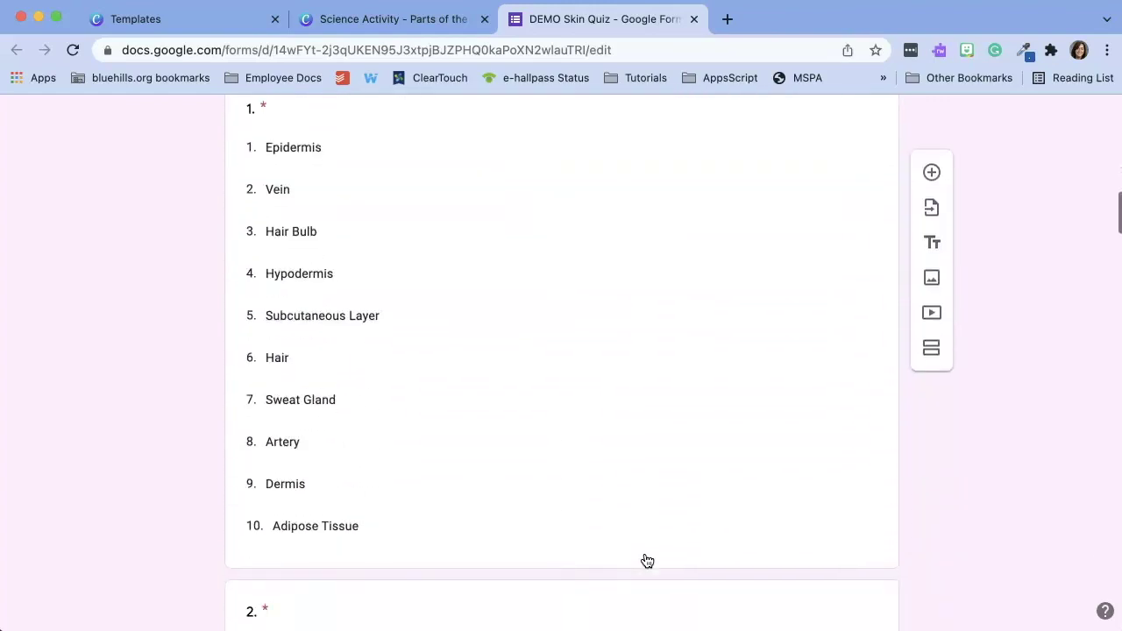
{"action": "left_click", "coordinate": [495, 452]}
{"action": "scroll", "coordinate": [493, 455], "scroll_direction": "down", "scroll_amount": 3}
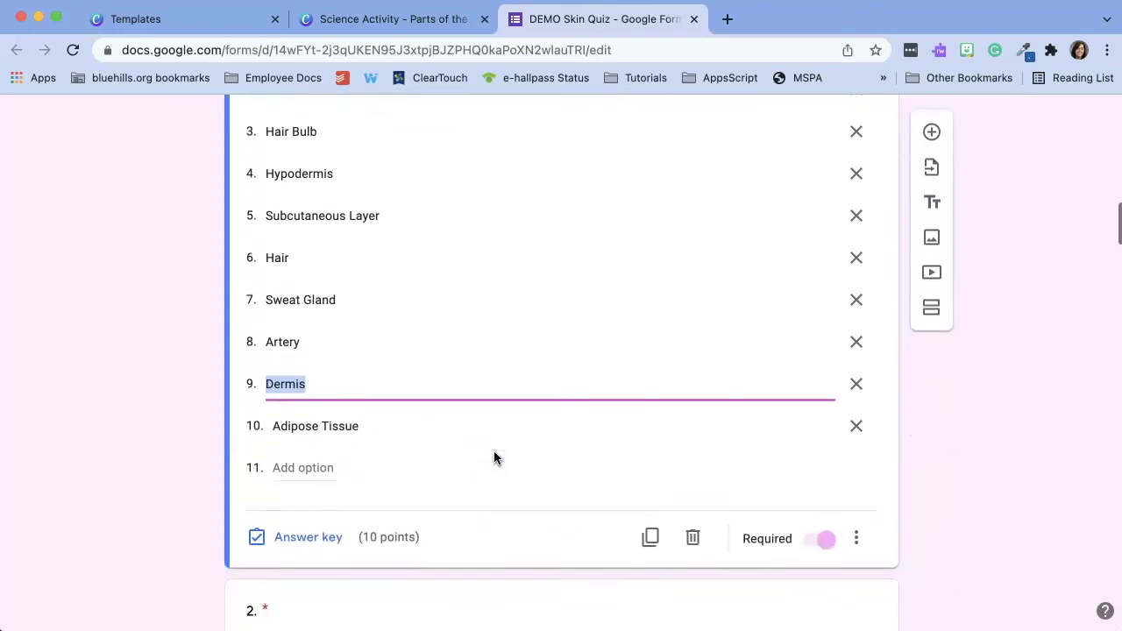
{"action": "left_click", "coordinate": [289, 488]}
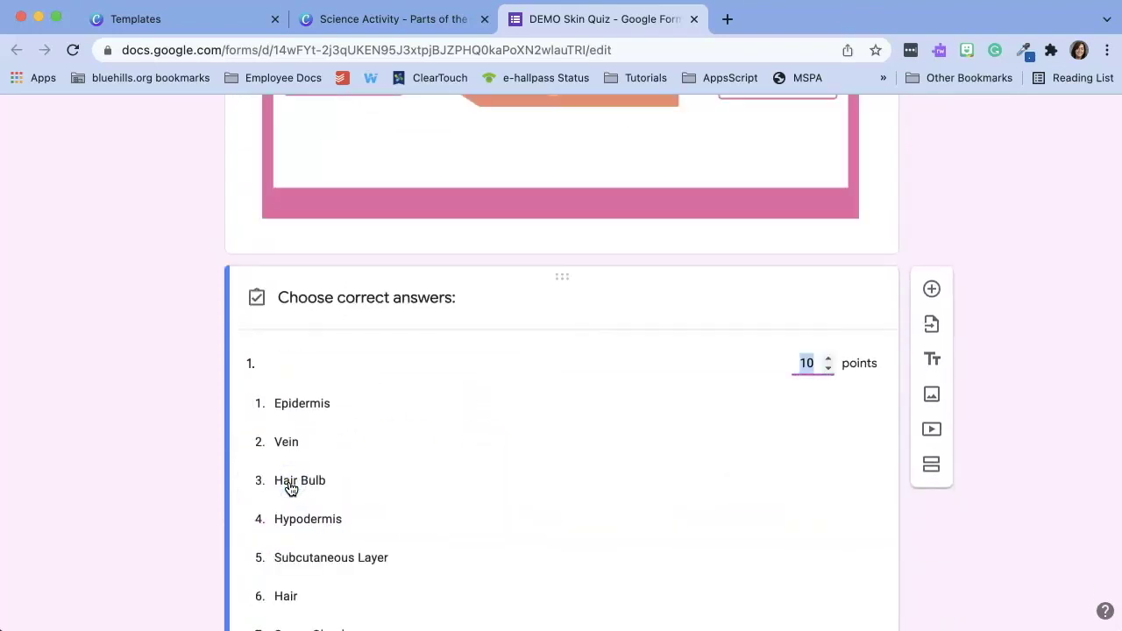
{"action": "left_click", "coordinate": [291, 488]}
{"action": "scroll", "coordinate": [291, 488], "scroll_direction": "down", "scroll_amount": 5}
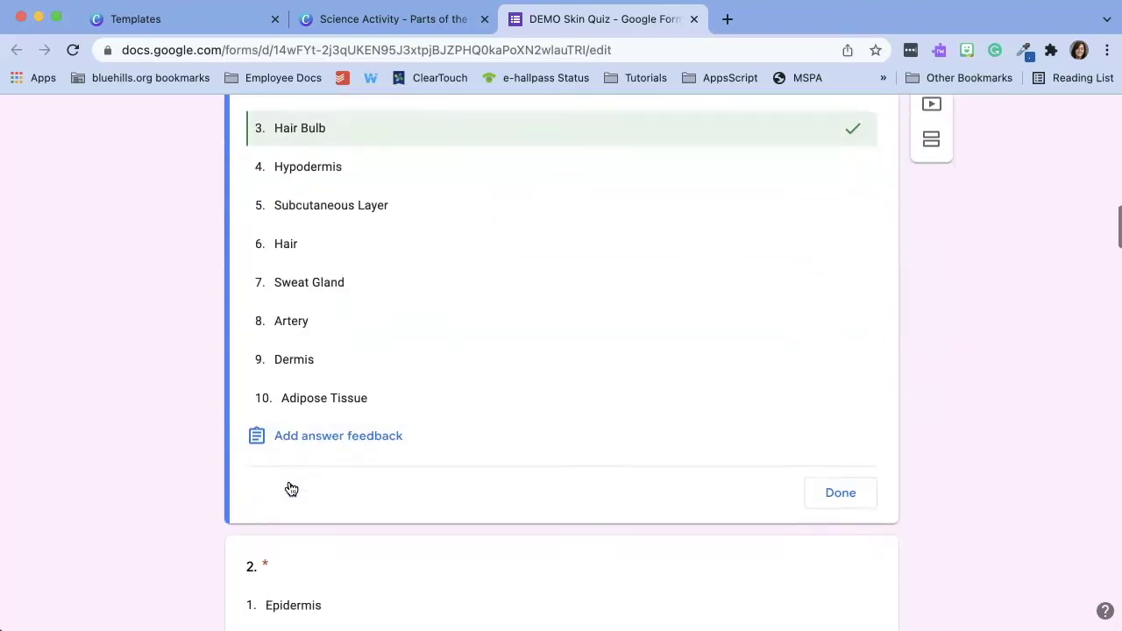
{"action": "left_click", "coordinate": [840, 443]}
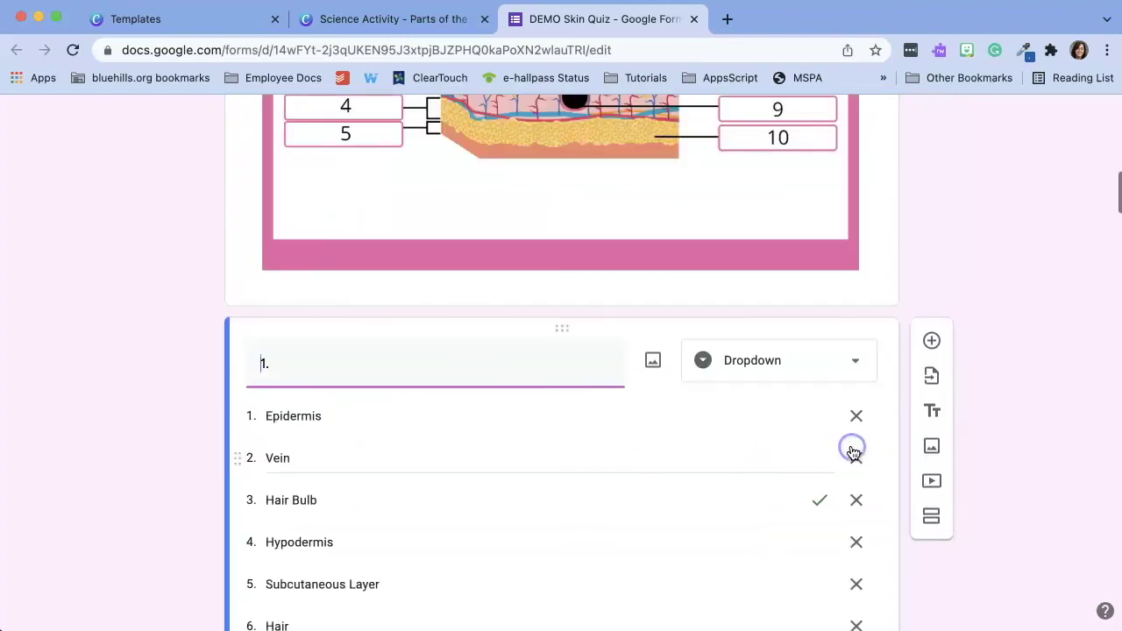
{"action": "scroll", "coordinate": [852, 452], "scroll_direction": "down", "scroll_amount": 6}
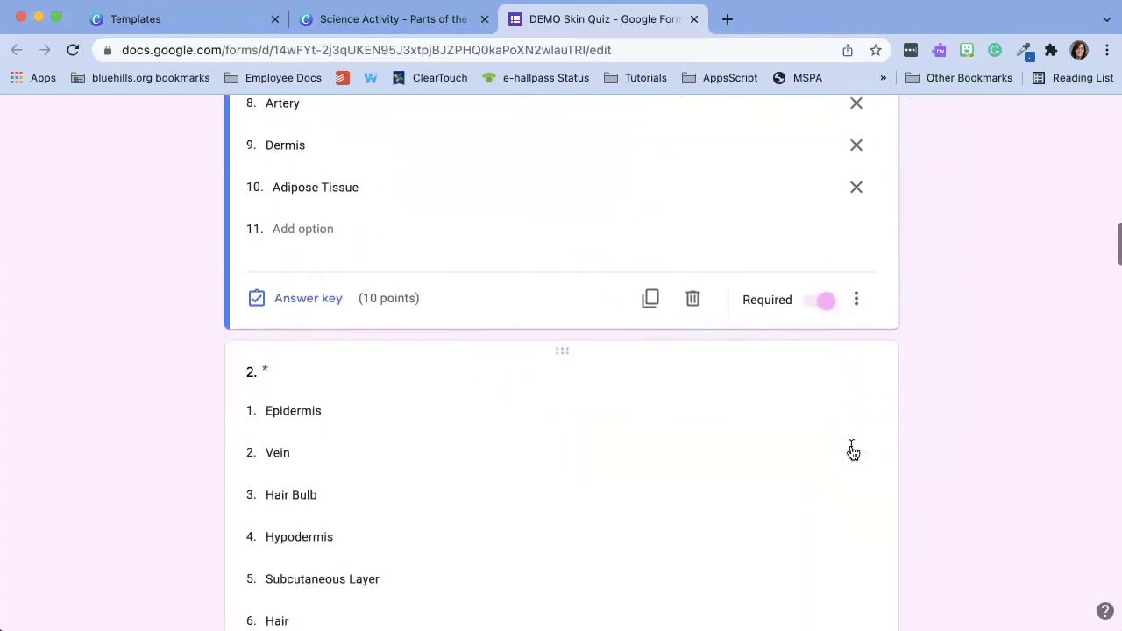
{"action": "scroll", "coordinate": [853, 452], "scroll_direction": "up", "scroll_amount": 15}
{"action": "left_click", "coordinate": [853, 452]}
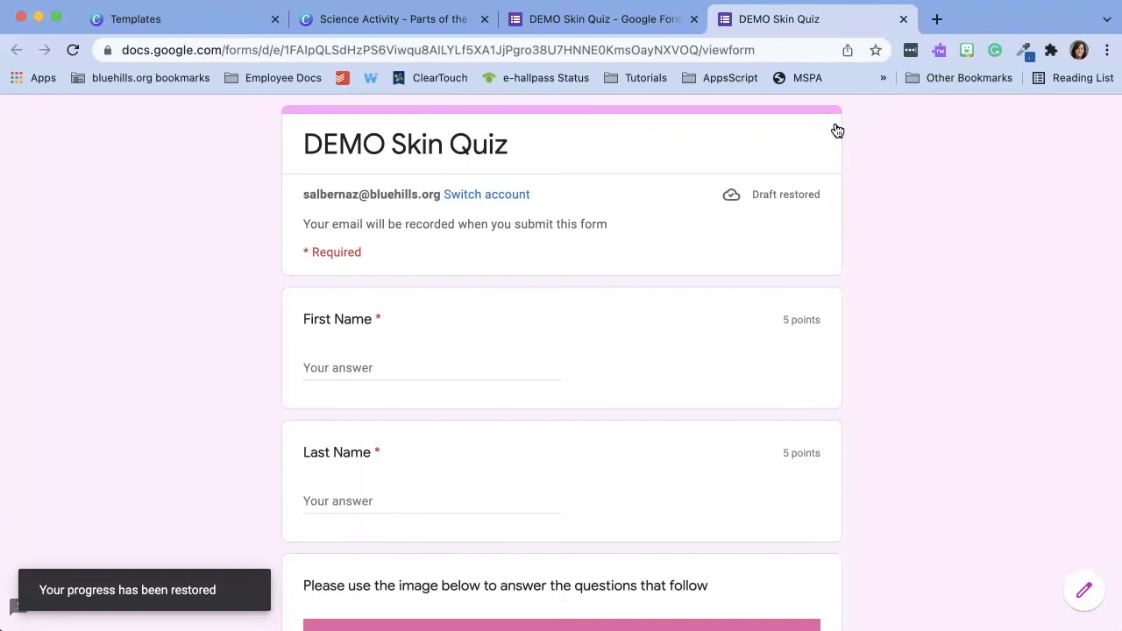
Scroll the quiz preview to check the 5-point name fields and 10-point dropdown questions.
{"action": "scroll", "coordinate": [837, 129], "scroll_direction": "down", "scroll_amount": 15}
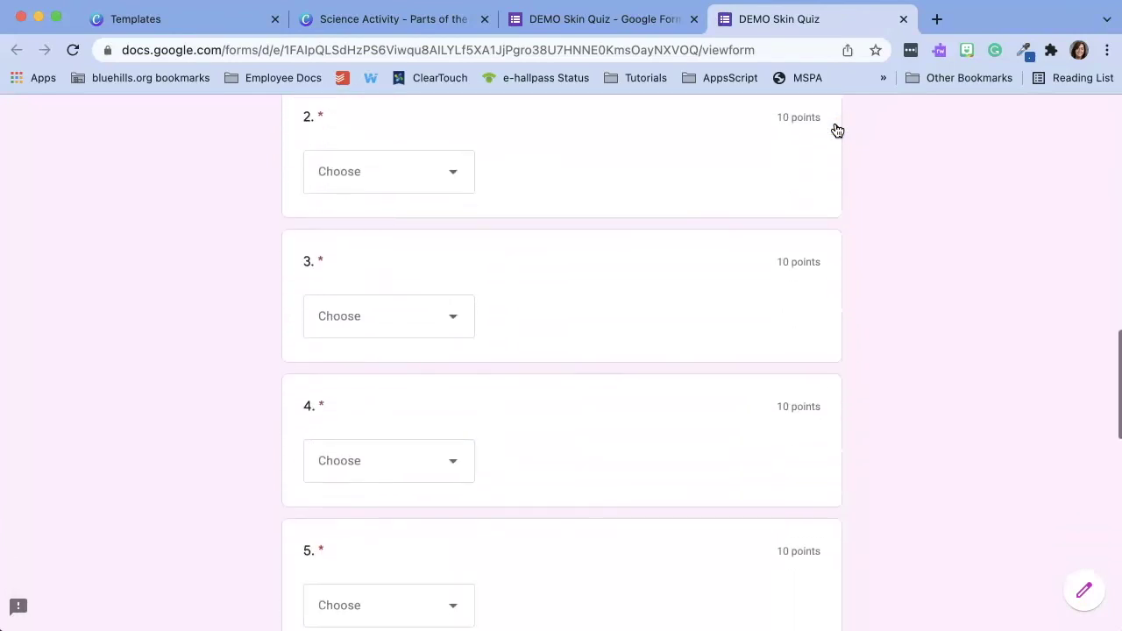
{"action": "scroll", "coordinate": [837, 129], "scroll_direction": "down", "scroll_amount": 10}
{"action": "scroll", "coordinate": [837, 130], "scroll_direction": "up", "scroll_amount": 20}
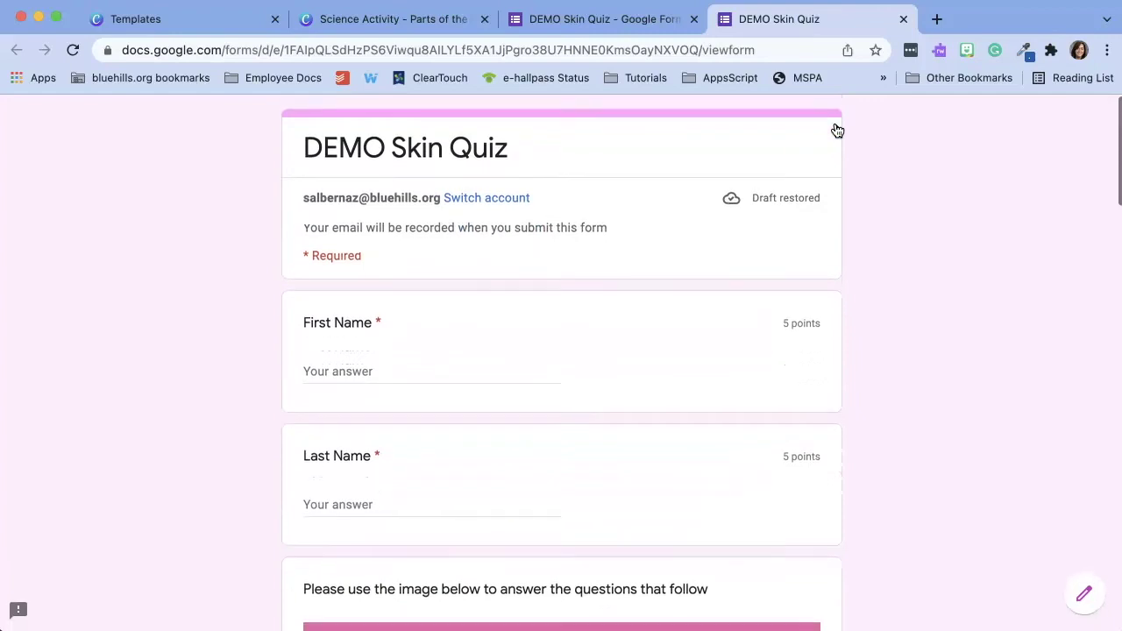